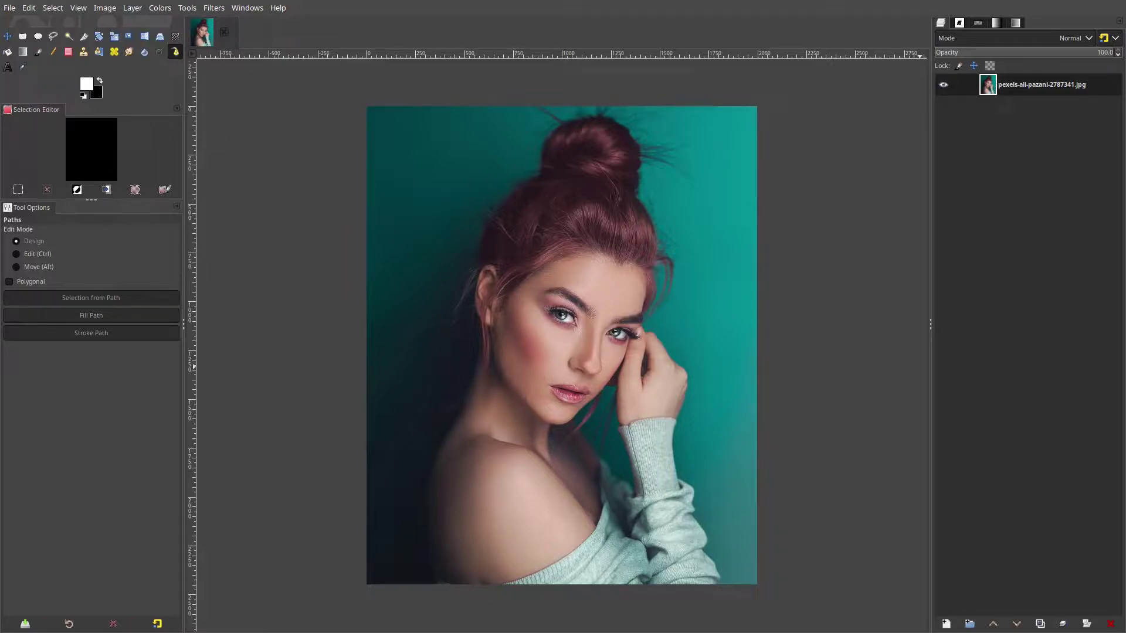
# Duplicate the portrait layer, hide the original and make the copy the active layer.
pyautogui.rightClick(1039, 88)
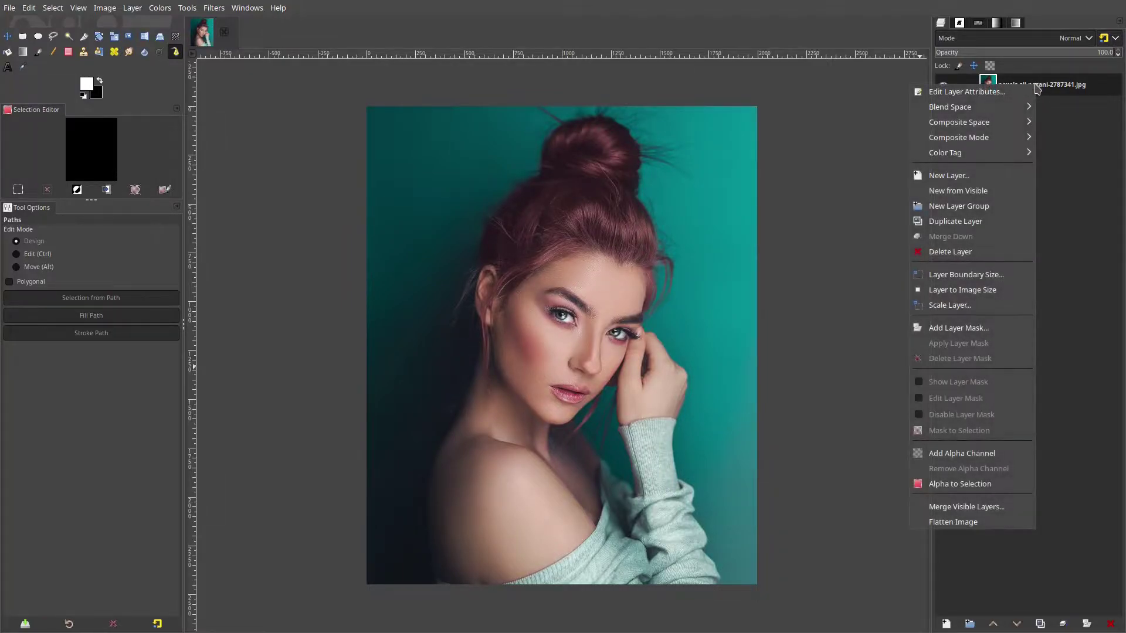
pyautogui.click(1011, 220)
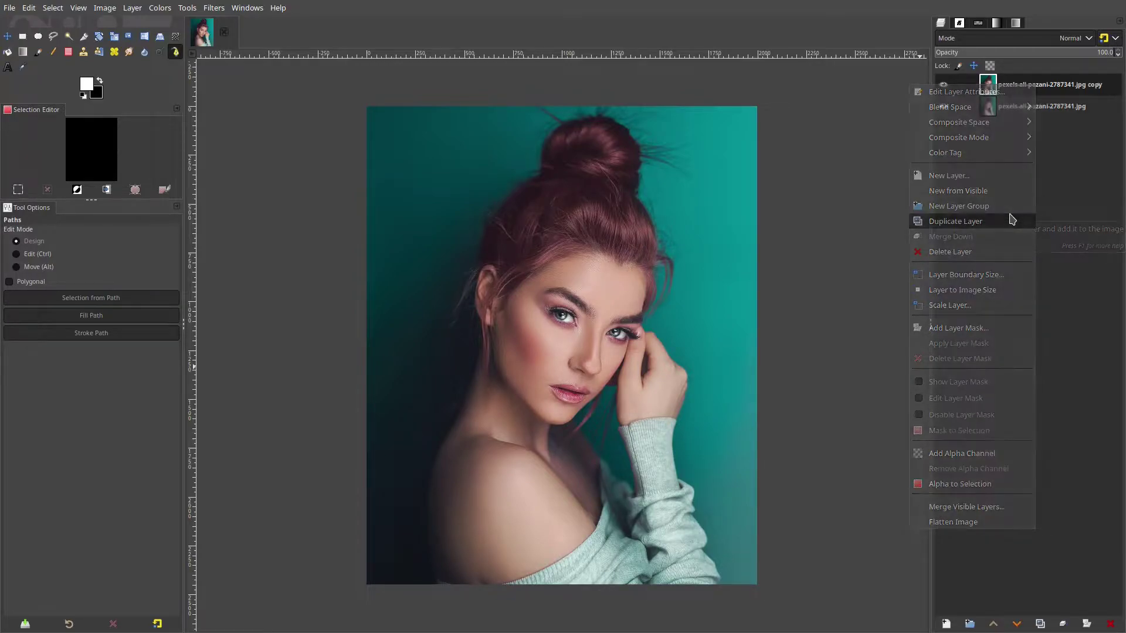
pyautogui.click(1024, 115)
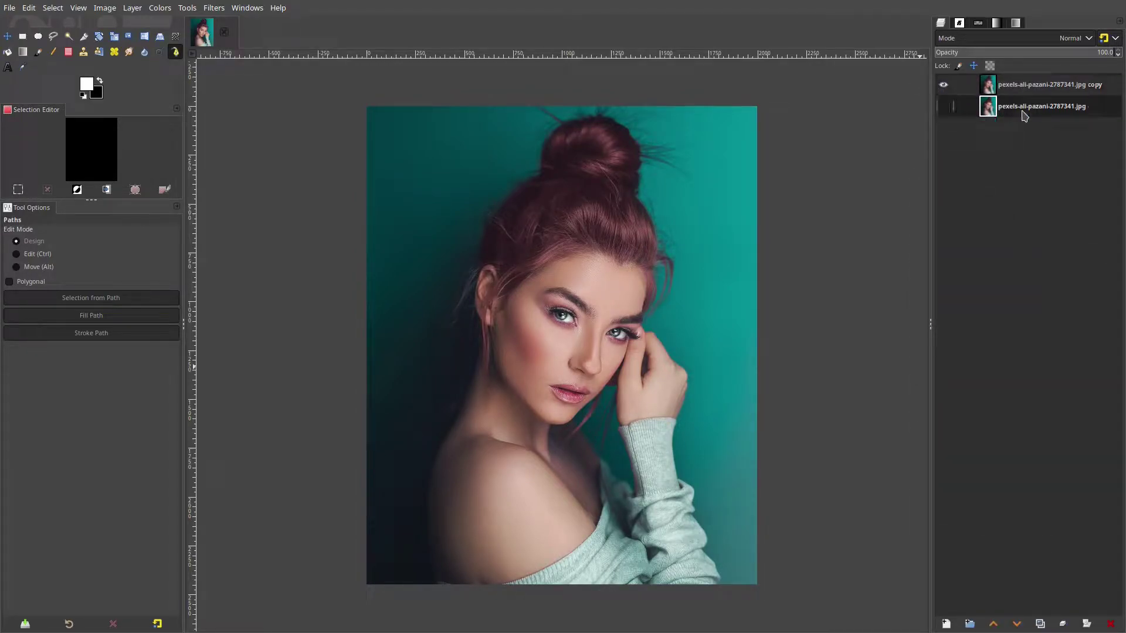
pyautogui.click(1042, 88)
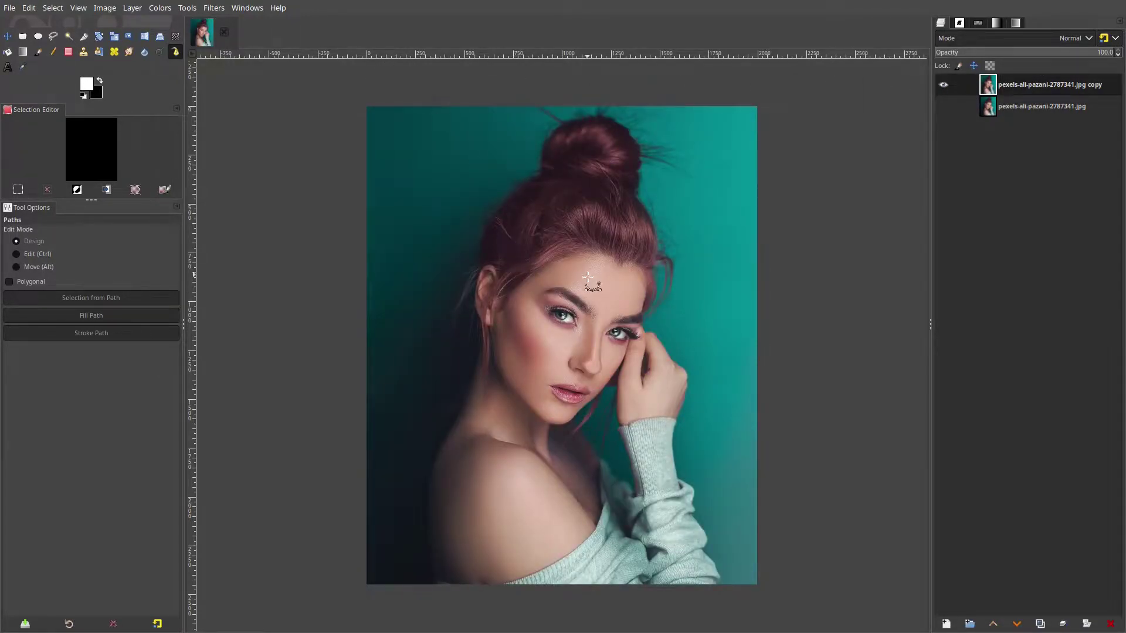
# Start a Focus Blur filter on the duplicated portrait layer.
pyautogui.scroll(1, 590, 283)
pyautogui.moveTo(589, 283); pyautogui.dragTo(568, 226)
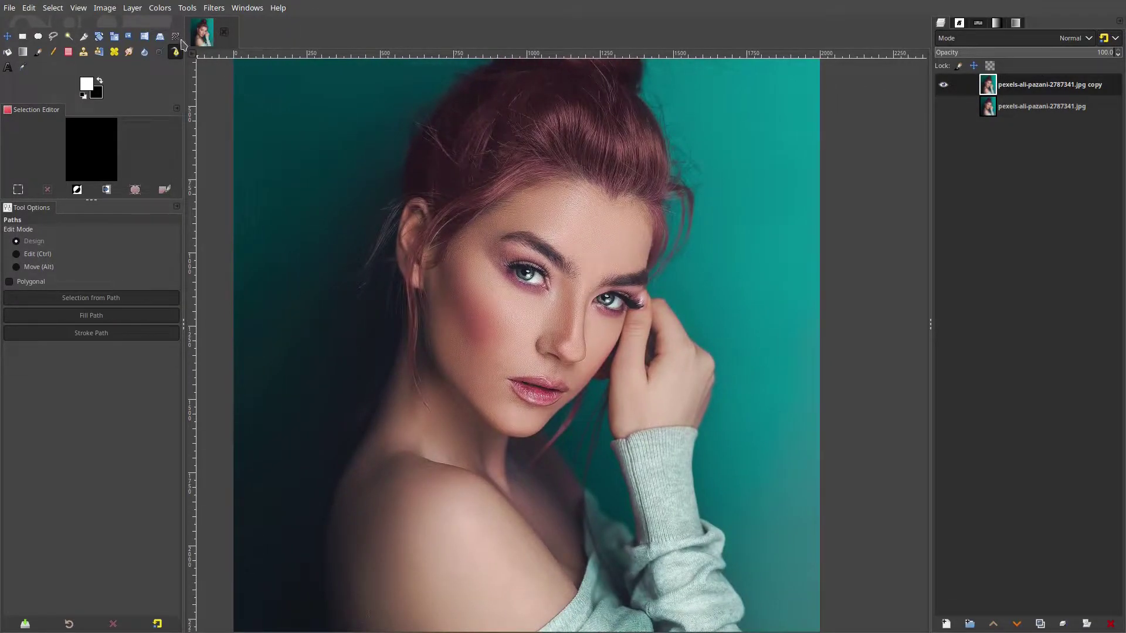
pyautogui.click(215, 8)
pyautogui.moveTo(227, 98)
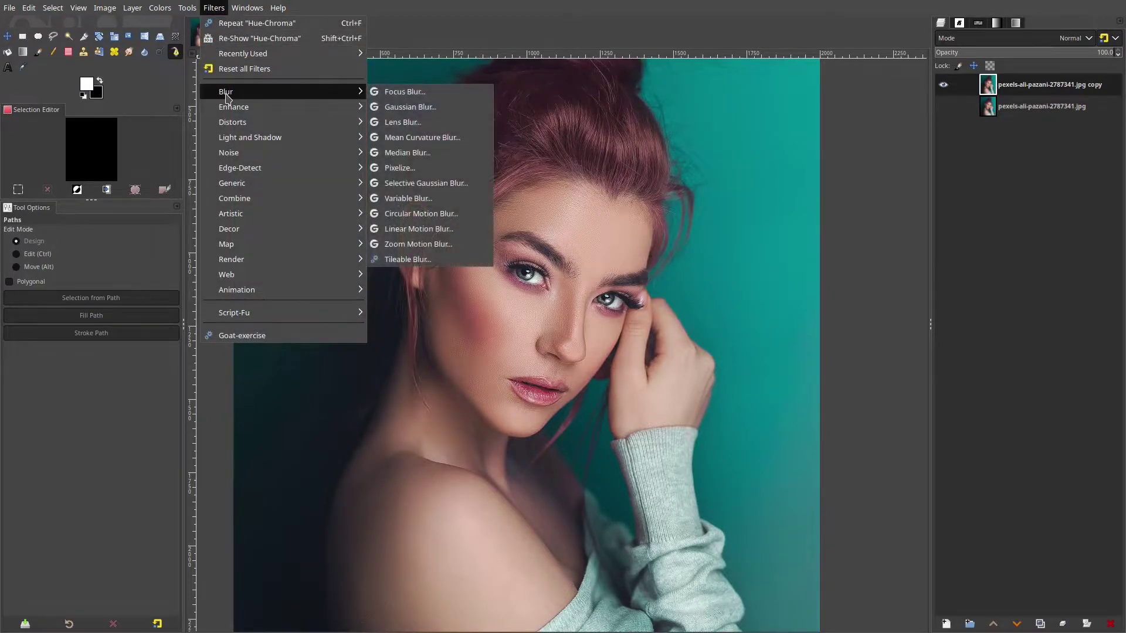
pyautogui.click(413, 92)
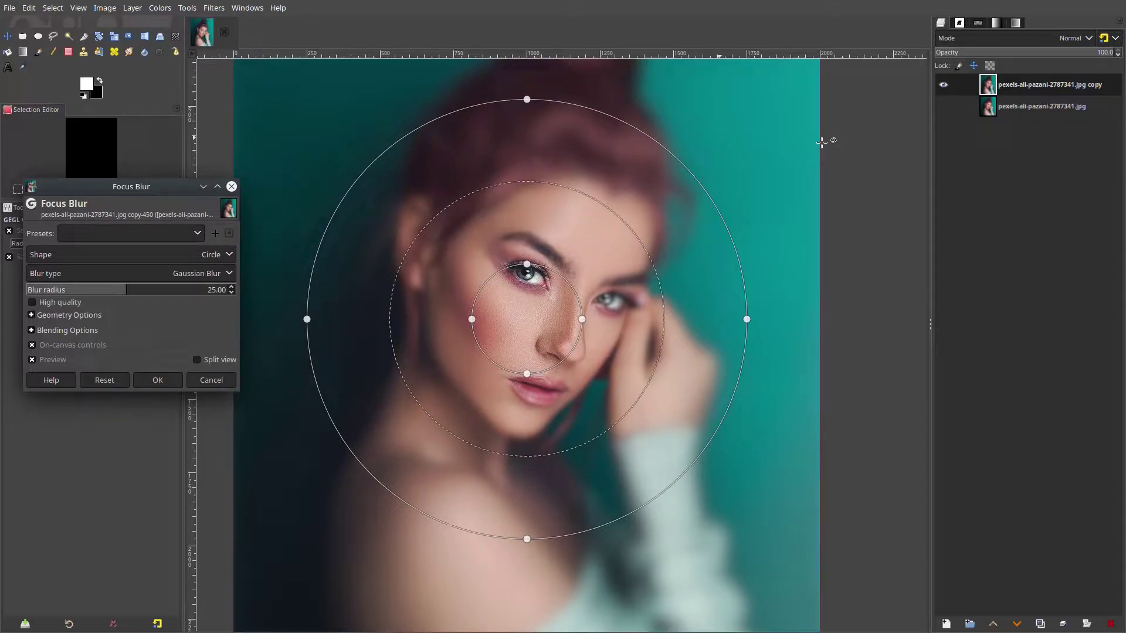
# Move the circular focus area onto the woman's hand, and from there onto the eye on the left of the photo.
pyautogui.scroll(3, 678, 186)
pyautogui.scroll(-2, 543, 324)
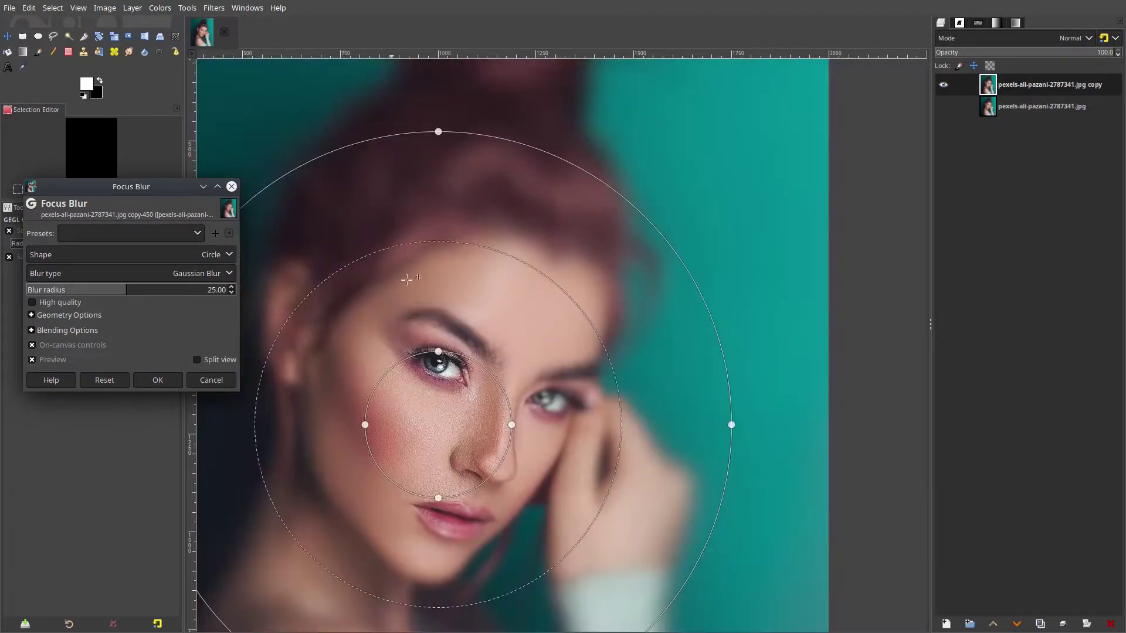
pyautogui.moveTo(680, 243); pyautogui.dragTo(687, 264)
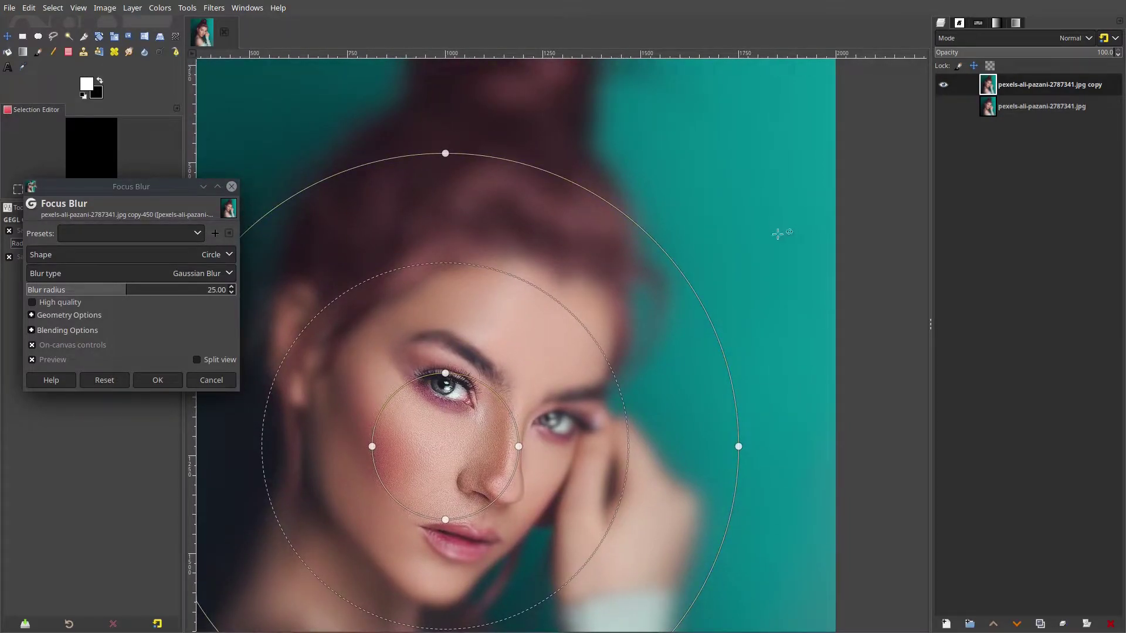
pyautogui.scroll(2, 696, 259)
pyautogui.scroll(-5, 644, 415)
pyautogui.scroll(-2, 636, 414)
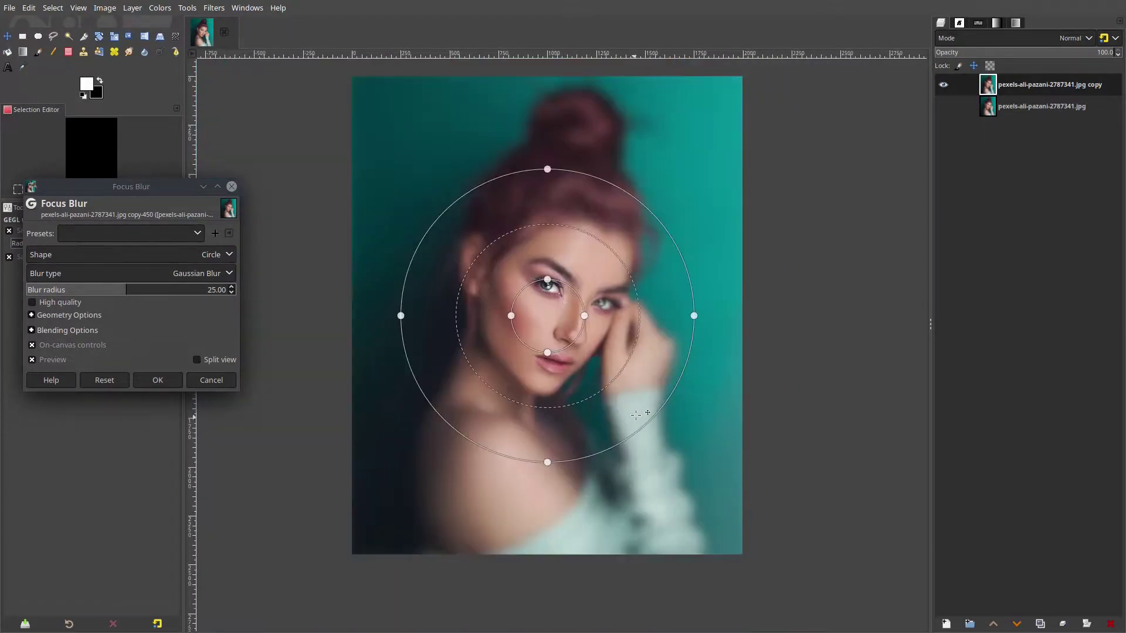
pyautogui.moveTo(554, 311); pyautogui.dragTo(625, 369)
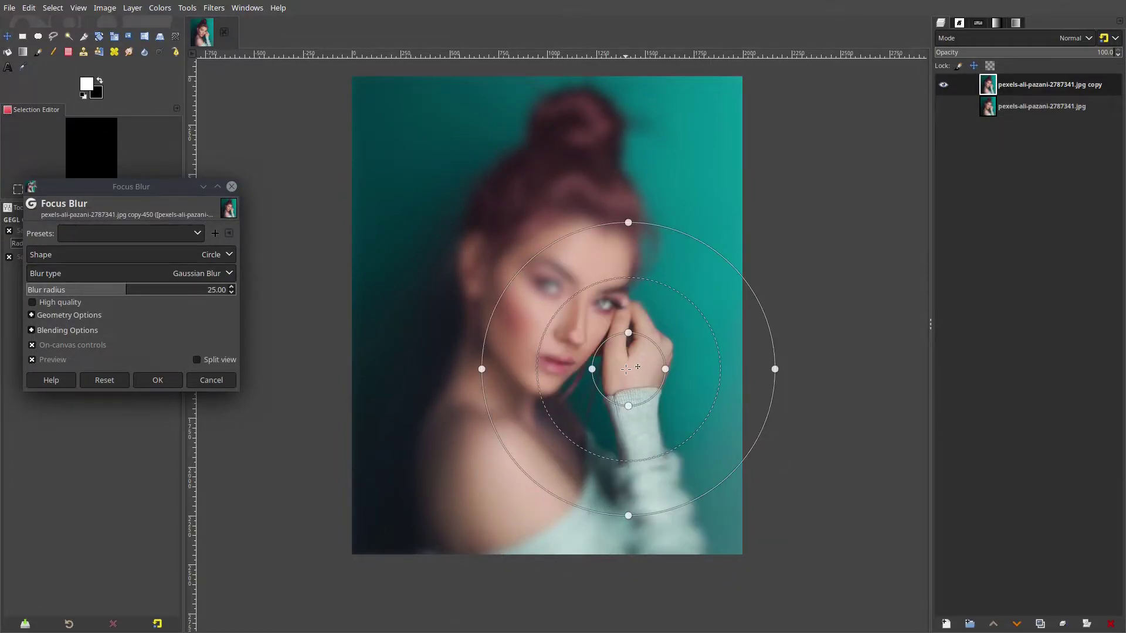
pyautogui.scroll(2, 625, 368)
pyautogui.moveTo(652, 320); pyautogui.dragTo(470, 202)
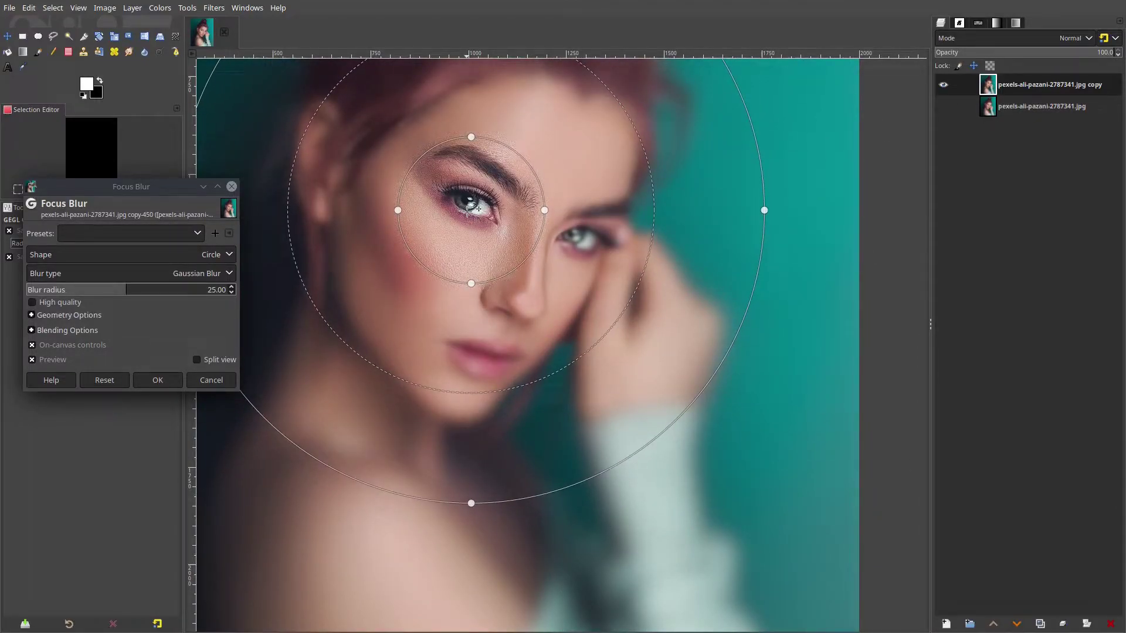
# Stretch the focus circle into a wide ellipse that covers both of the woman's eyes.
pyautogui.scroll(-2, 542, 217)
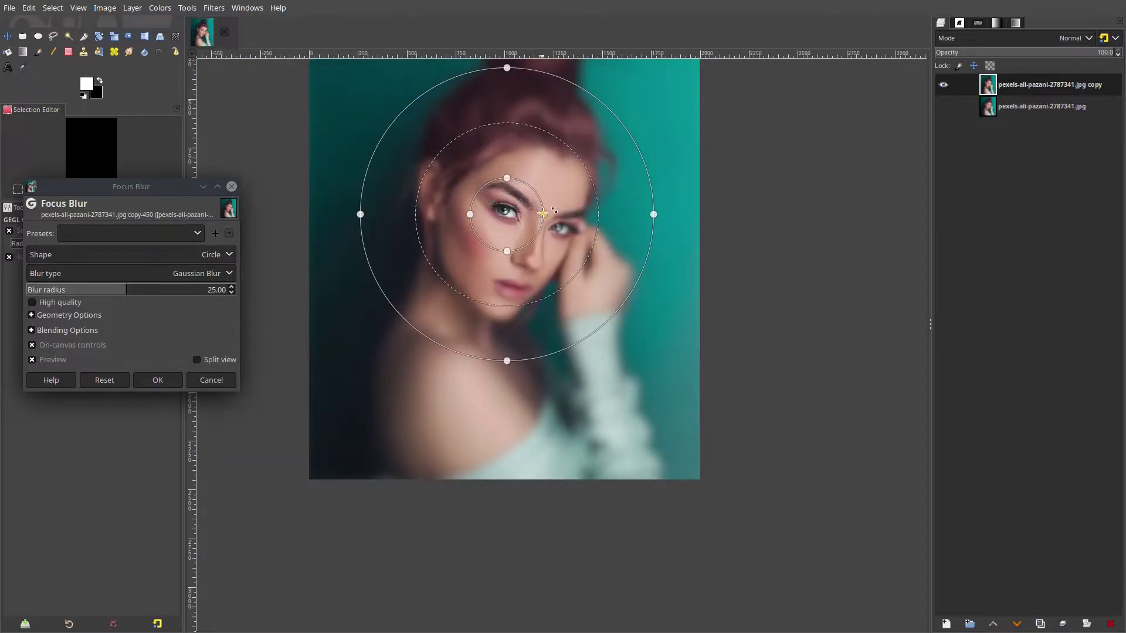
pyautogui.scroll(2, 542, 214)
pyautogui.moveTo(577, 234); pyautogui.dragTo(645, 240)
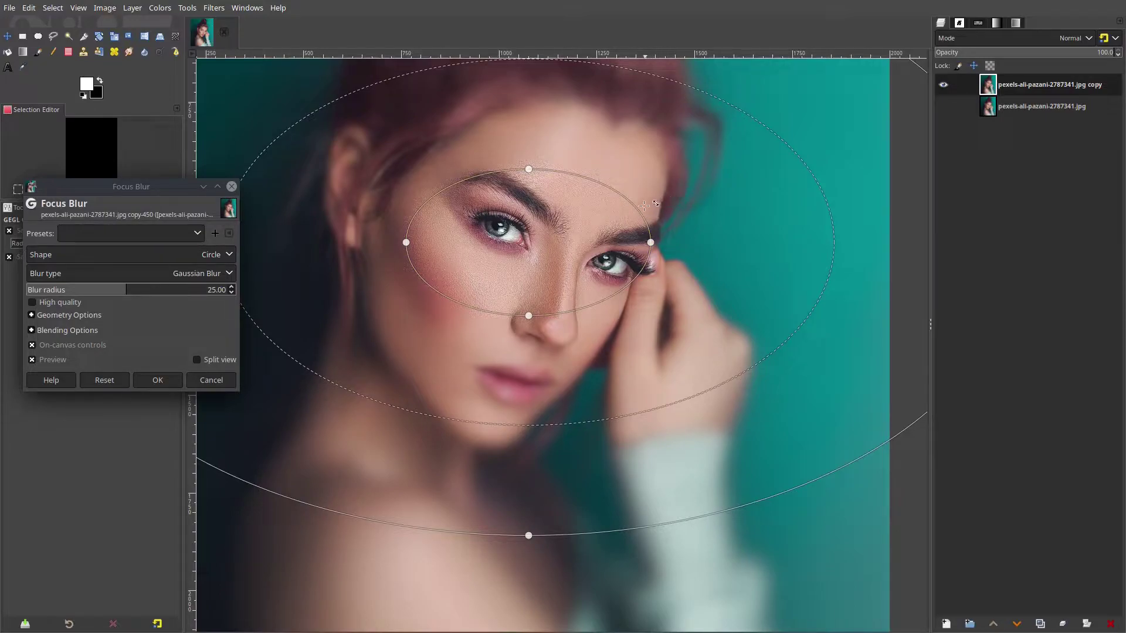
pyautogui.moveTo(632, 205); pyautogui.dragTo(529, 191)
pyautogui.scroll(-2, 780, 203)
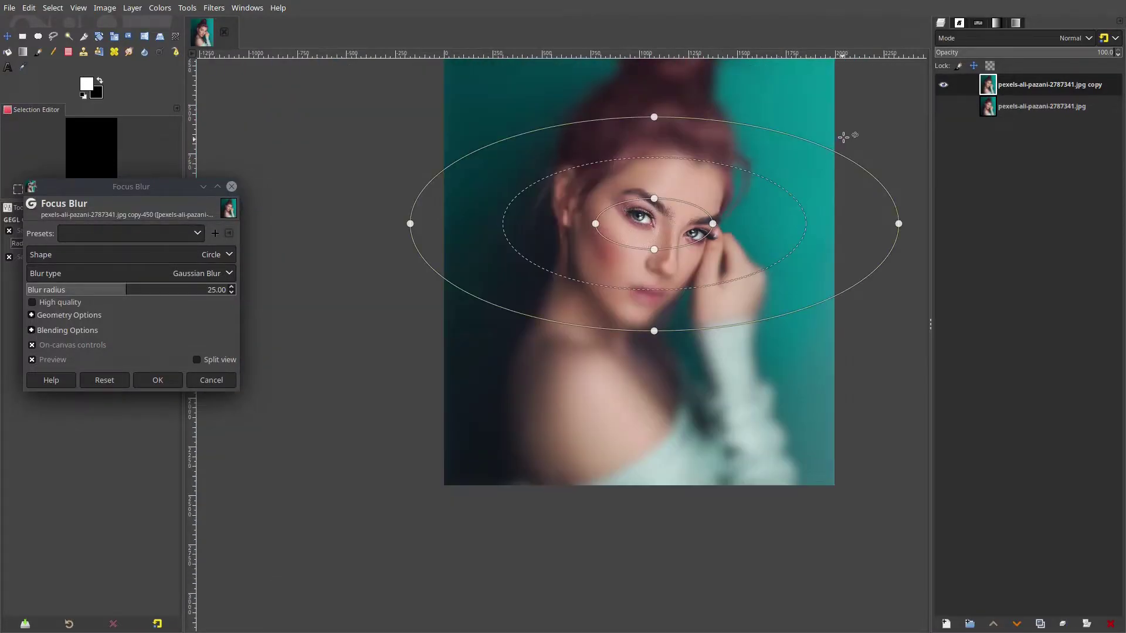
# Rotate the focus ellipse clockwise to follow the tilt of the eyes and fine-tune its fit over them.
pyautogui.moveTo(843, 136); pyautogui.dragTo(880, 218)
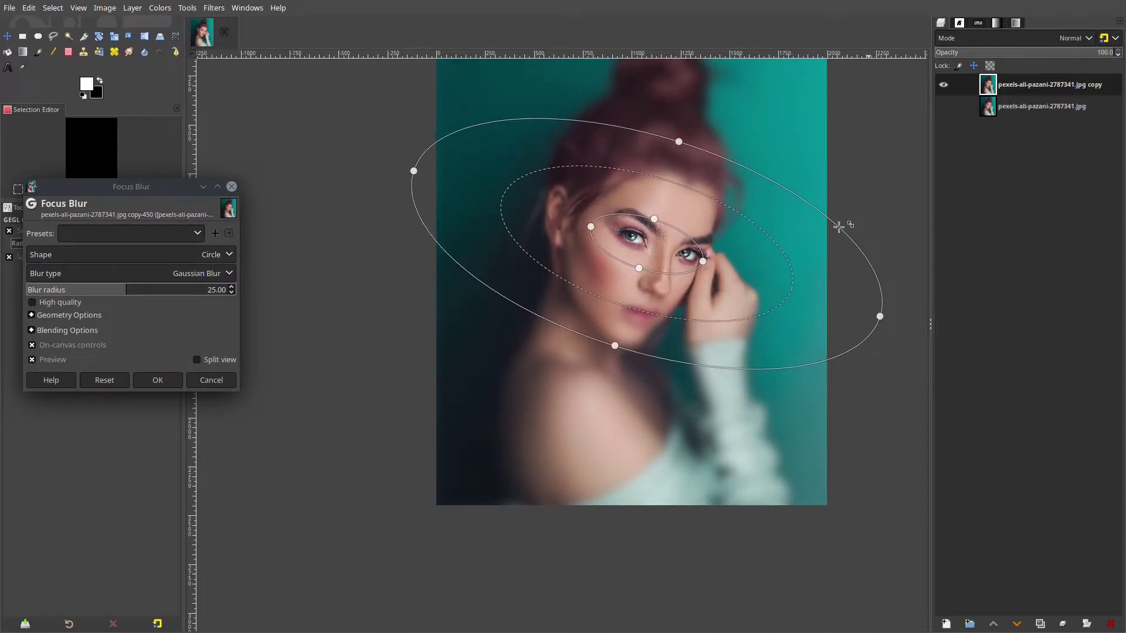
pyautogui.scroll(2, 832, 226)
pyautogui.moveTo(593, 264)
pyautogui.mouseDown()
pyautogui.moveTo(604, 267)
pyautogui.moveTo(582, 271)
pyautogui.mouseUp()
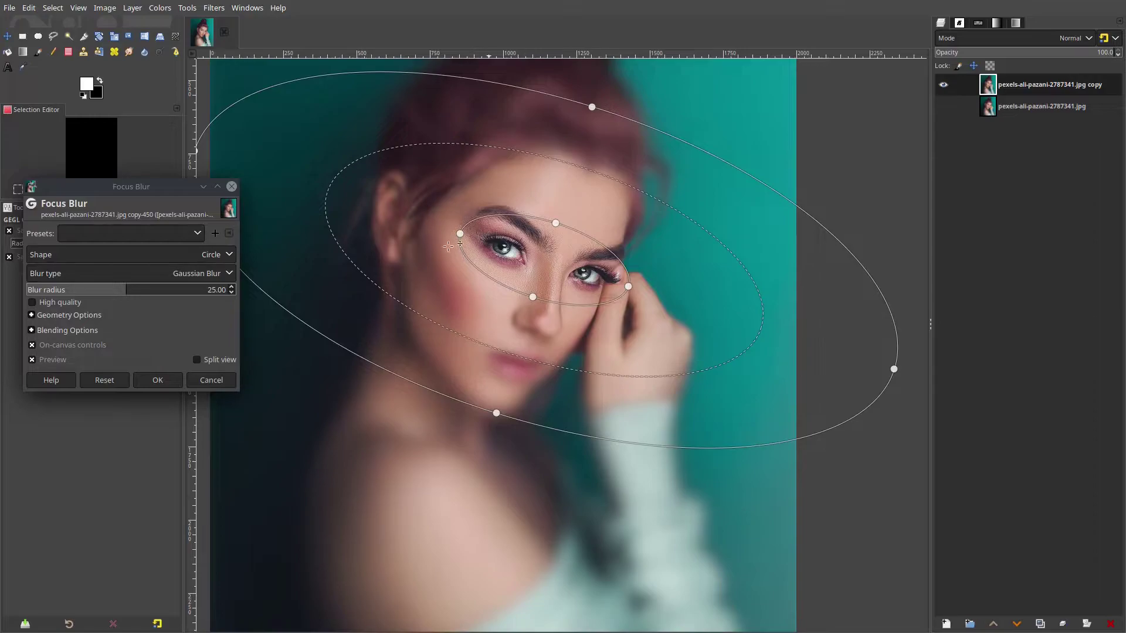
# Extend the outer blur boundary vertically so it reaches further down the woman's neck.
pyautogui.scroll(3, 484, 239)
pyautogui.scroll(-5, 579, 271)
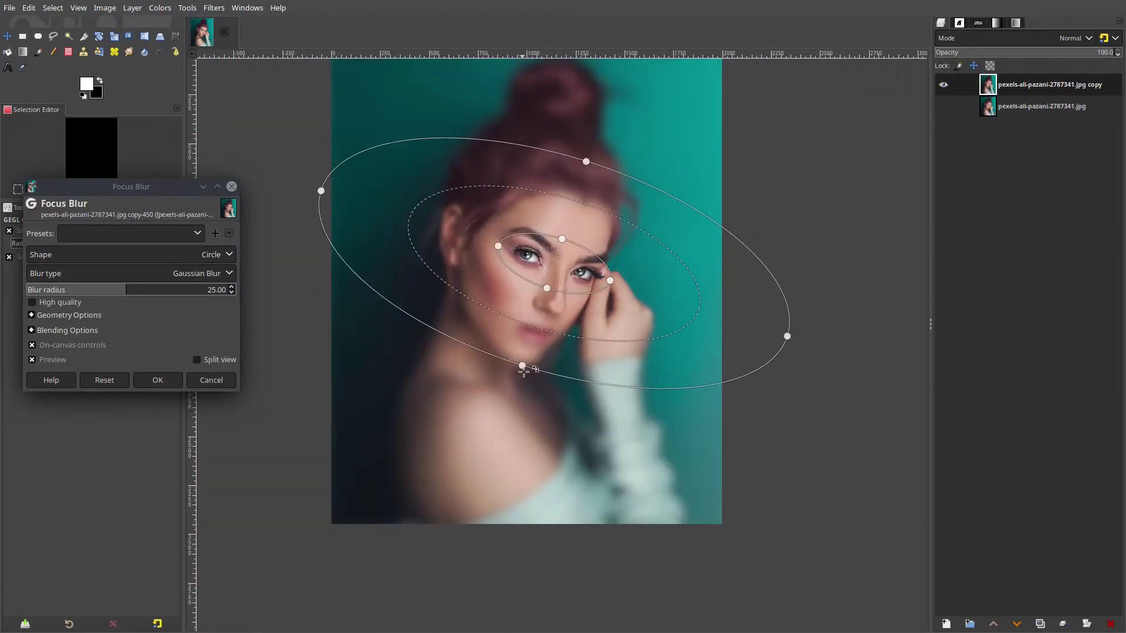
pyautogui.moveTo(522, 367); pyautogui.dragTo(517, 387)
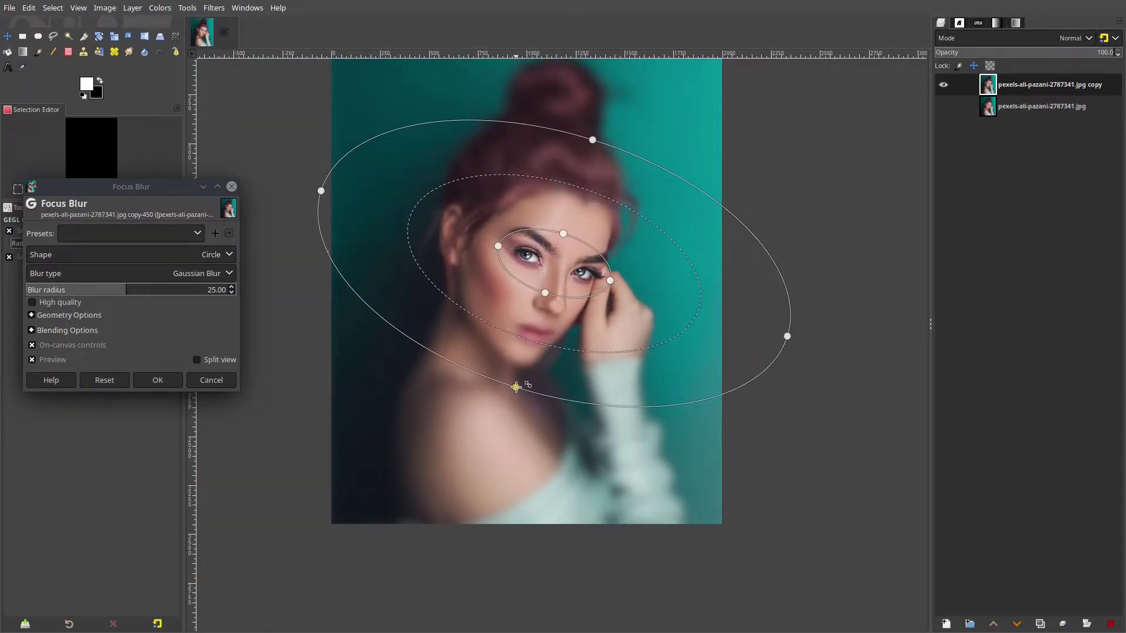
# Adjust the dashed midpoint ring outward to around the chin so the blur falls off further from the eyes.
pyautogui.scroll(3, 516, 387)
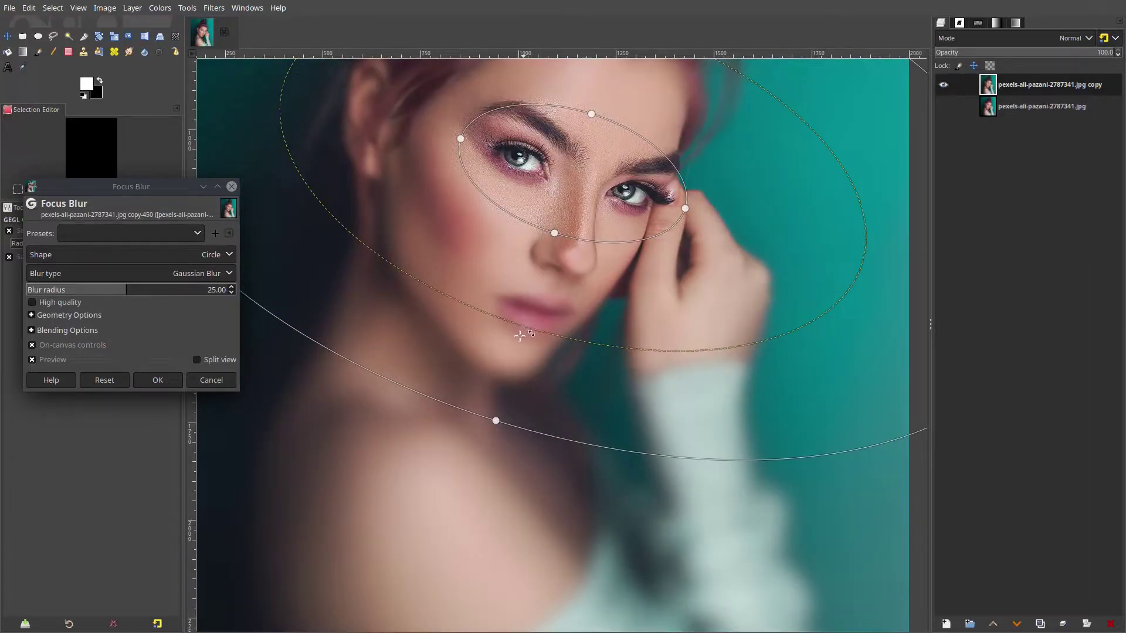
pyautogui.moveTo(519, 336); pyautogui.dragTo(512, 366)
pyautogui.moveTo(536, 313); pyautogui.dragTo(519, 358)
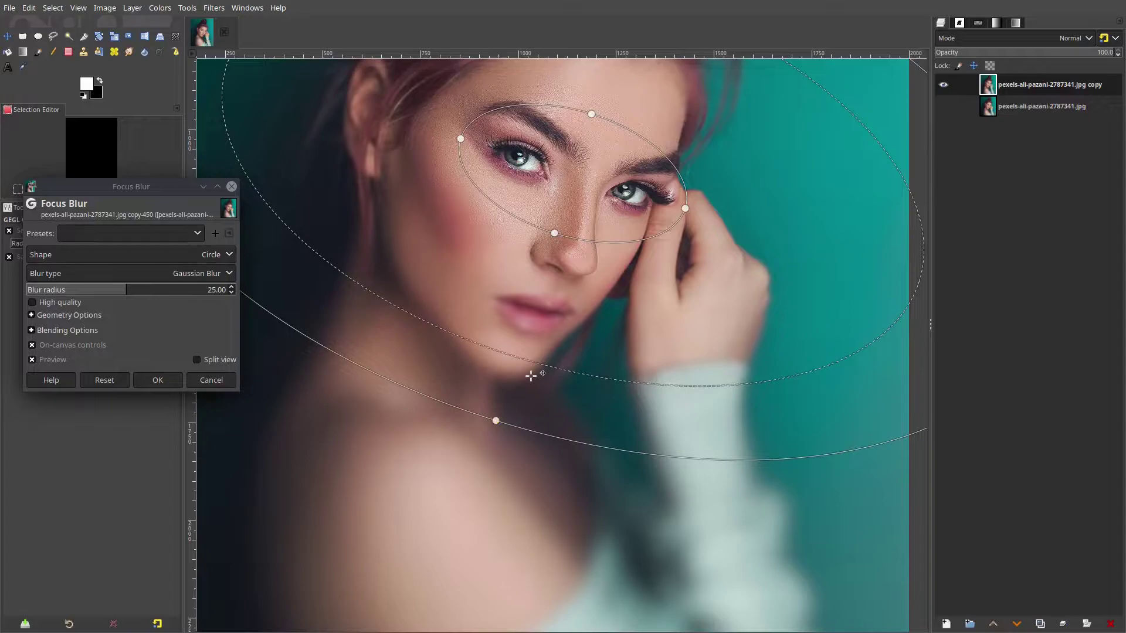
pyautogui.scroll(-1, 539, 369)
pyautogui.scroll(1, 536, 342)
pyautogui.moveTo(564, 296); pyautogui.dragTo(534, 358)
pyautogui.scroll(-1, 534, 358)
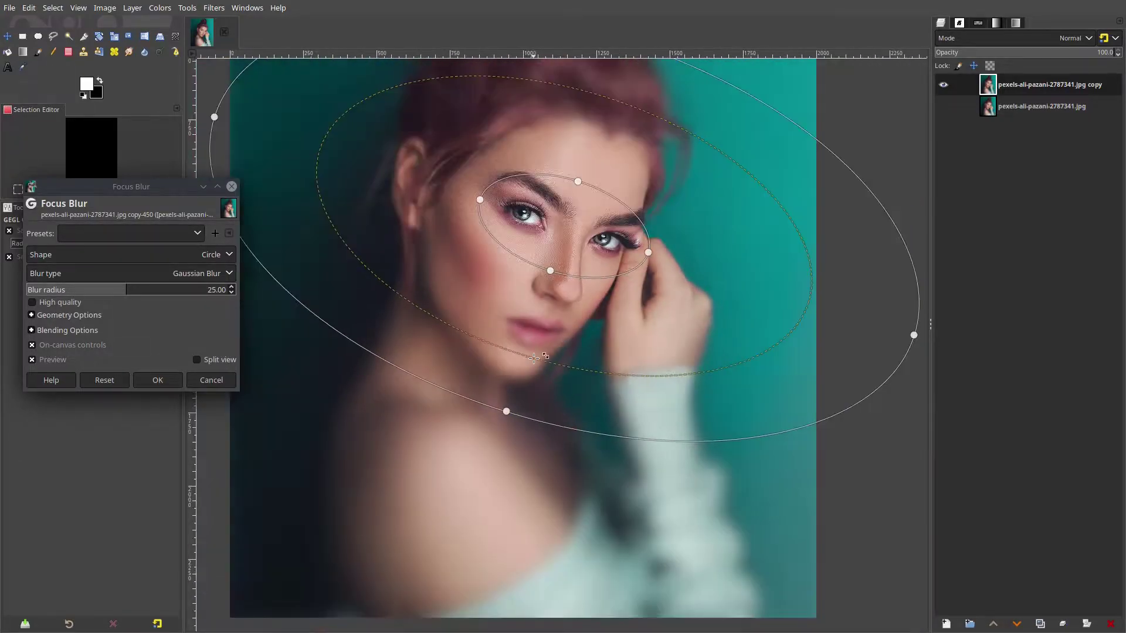
# Try out blur radii of 4.31, 60.04 and 120.23 on the area outside the focus ellipse.
pyautogui.click(68, 291)
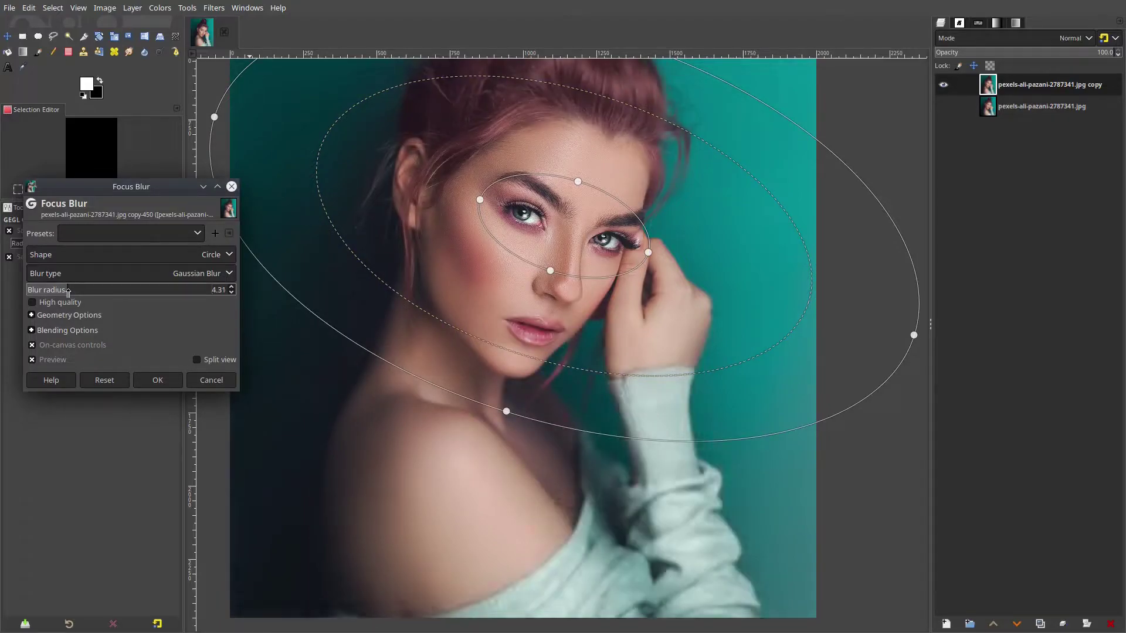
pyautogui.click(70, 289)
pyautogui.scroll(-1, 285, 309)
pyautogui.click(181, 290)
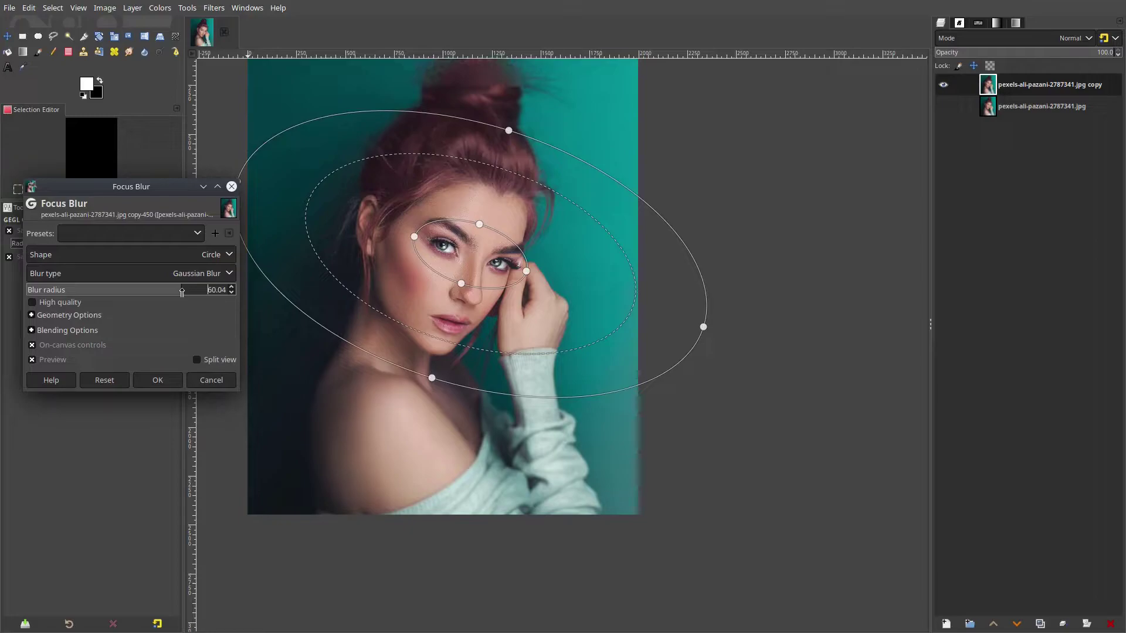
pyautogui.scroll(1, 368, 321)
pyautogui.click(204, 289)
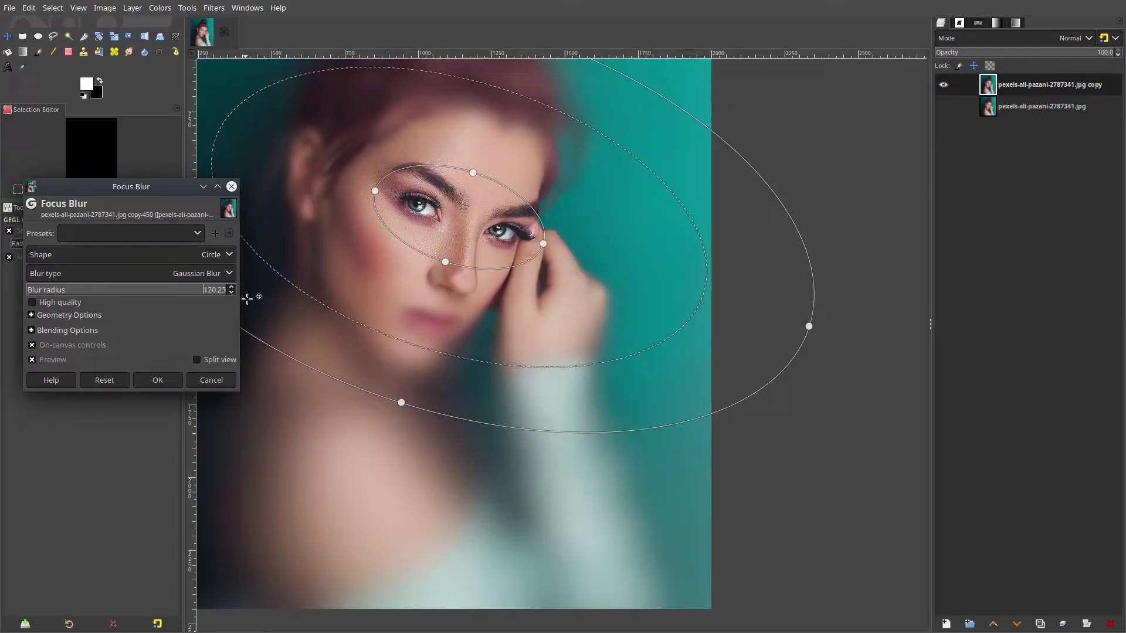
pyautogui.scroll(-2, 478, 350)
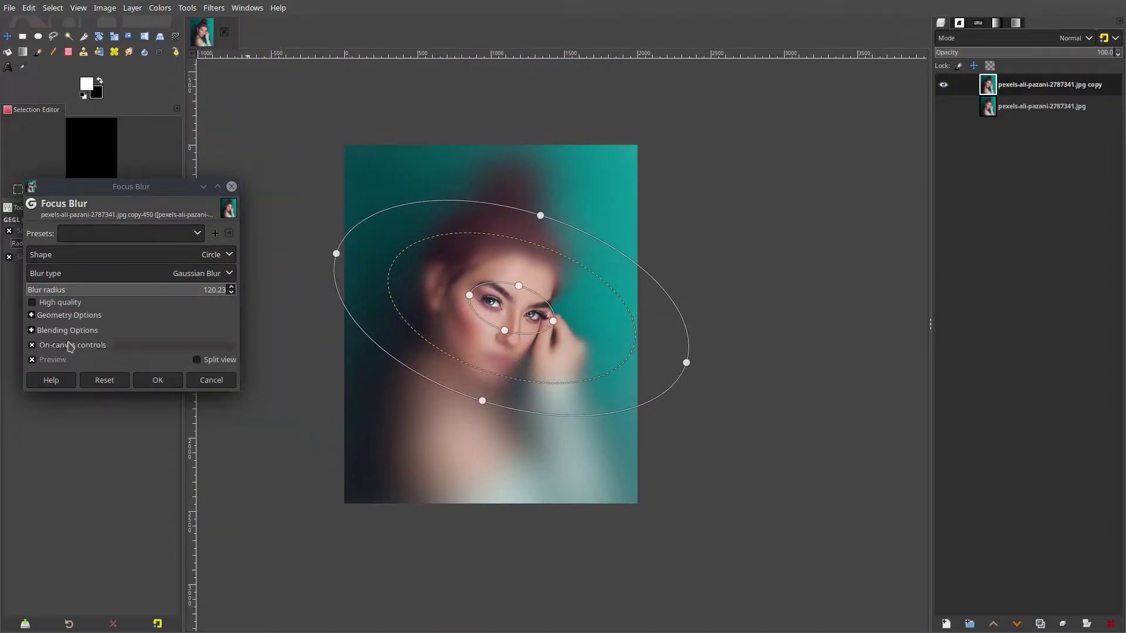
# Examine the strong blur up close with the on-canvas controls hidden, and show the controls again.
pyautogui.click(68, 316)
pyautogui.click(68, 316)
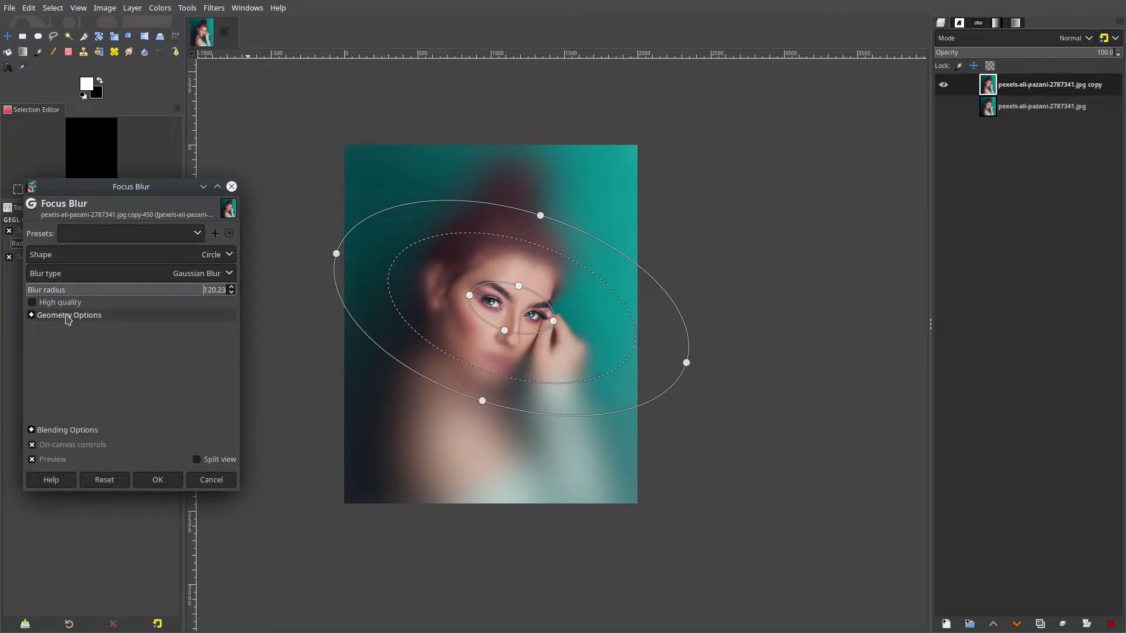
pyautogui.click(72, 444)
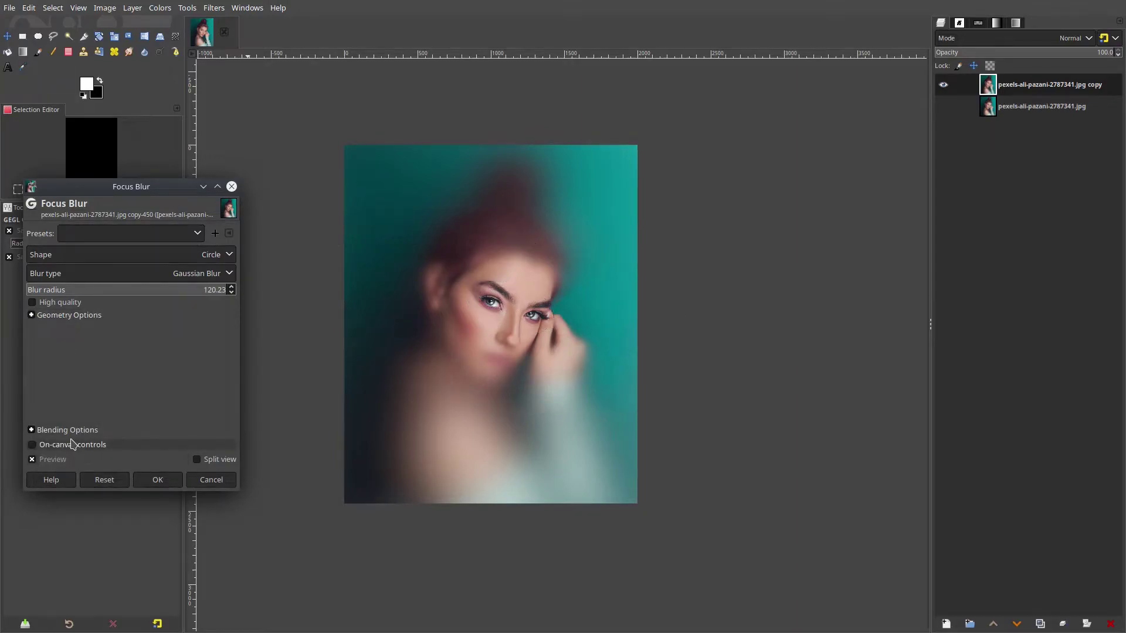
pyautogui.scroll(2, 495, 381)
pyautogui.scroll(-1, 531, 377)
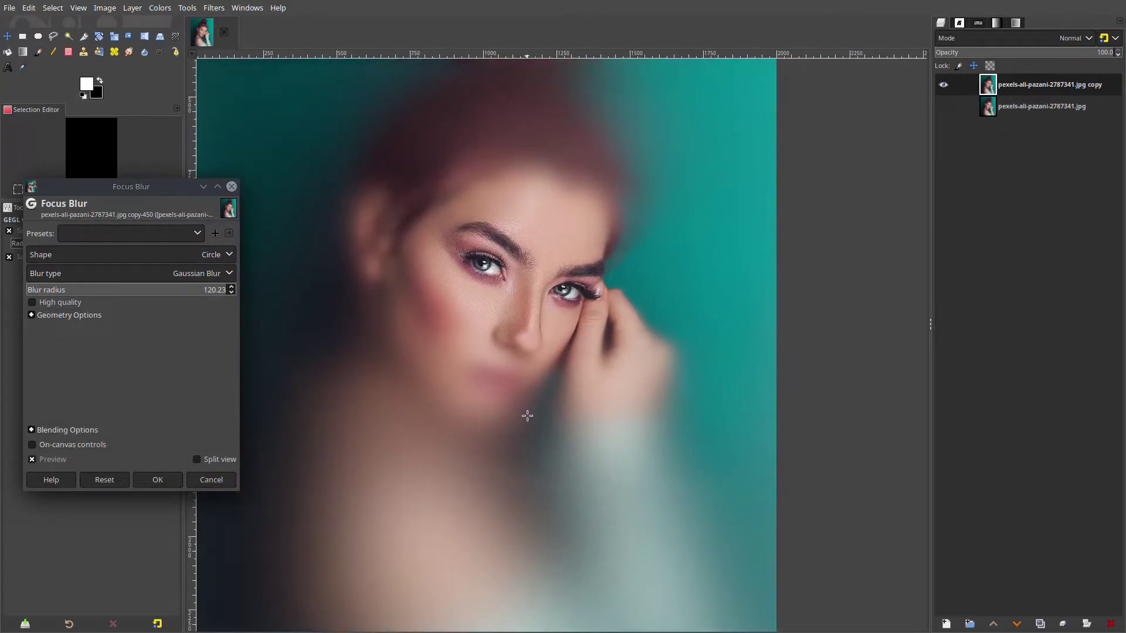
pyautogui.click(65, 444)
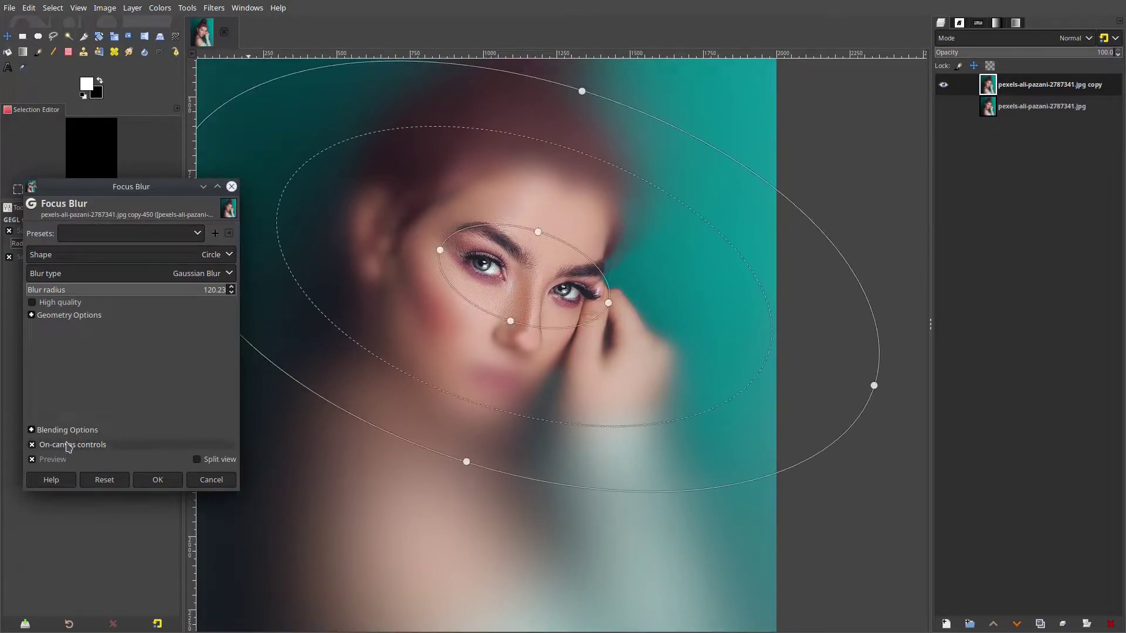
# Set the Focus Blur radius to 8.72 for a subtle background blur.
pyautogui.click(75, 292)
pyautogui.moveTo(75, 295); pyautogui.dragTo(89, 299)
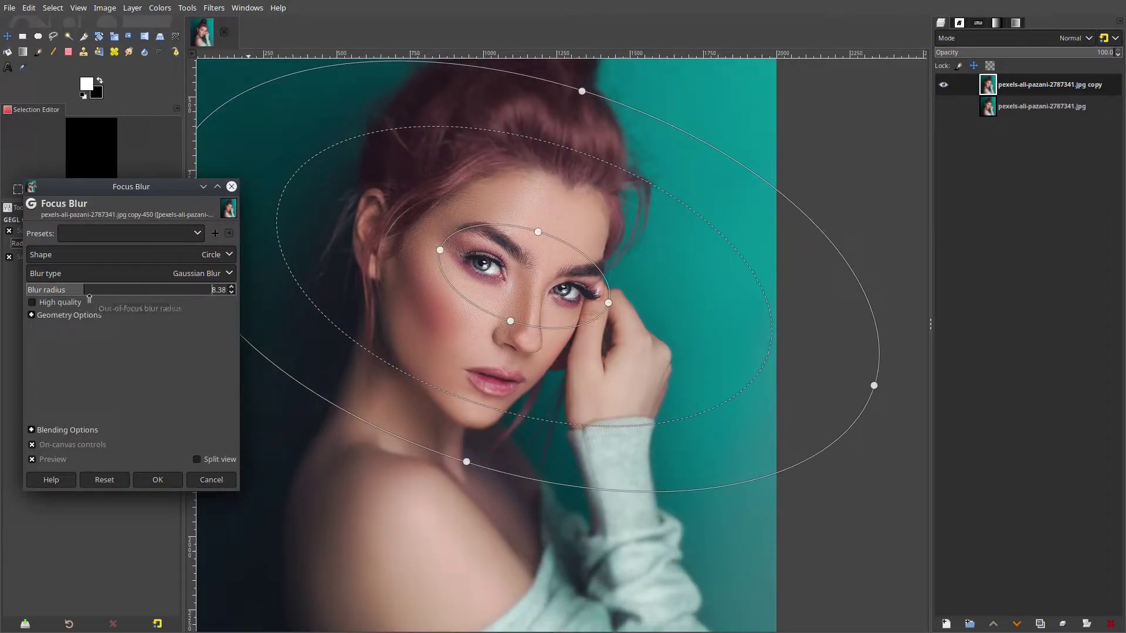
pyautogui.click(86, 293)
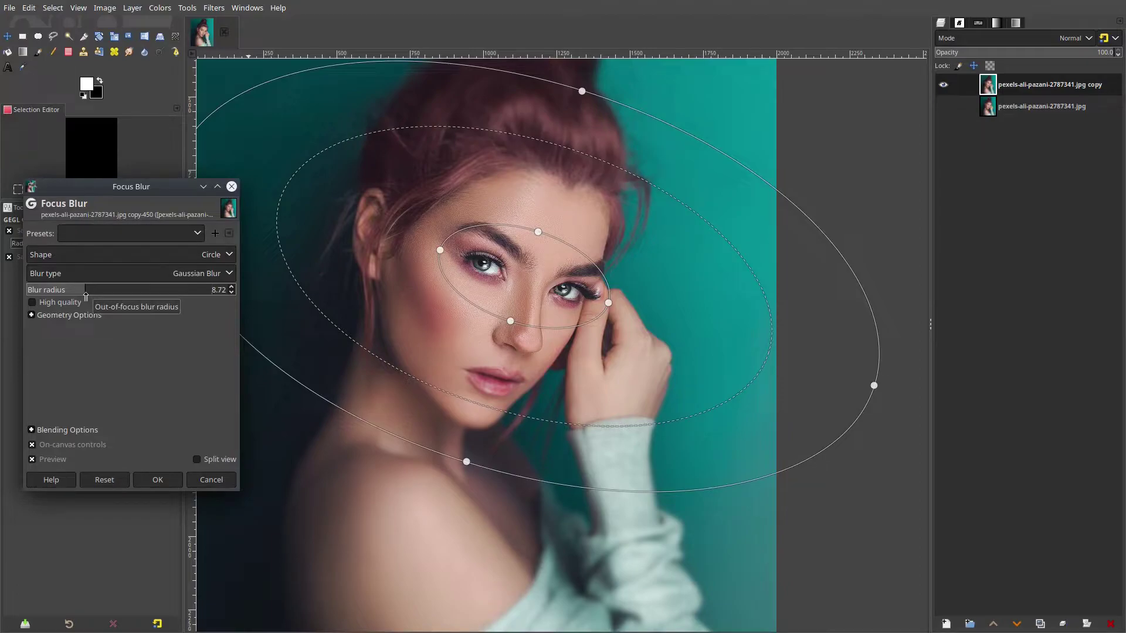
# Hide the on-canvas controls and toggle the filter preview repeatedly to compare the portrait with and without the blur.
pyautogui.click(65, 444)
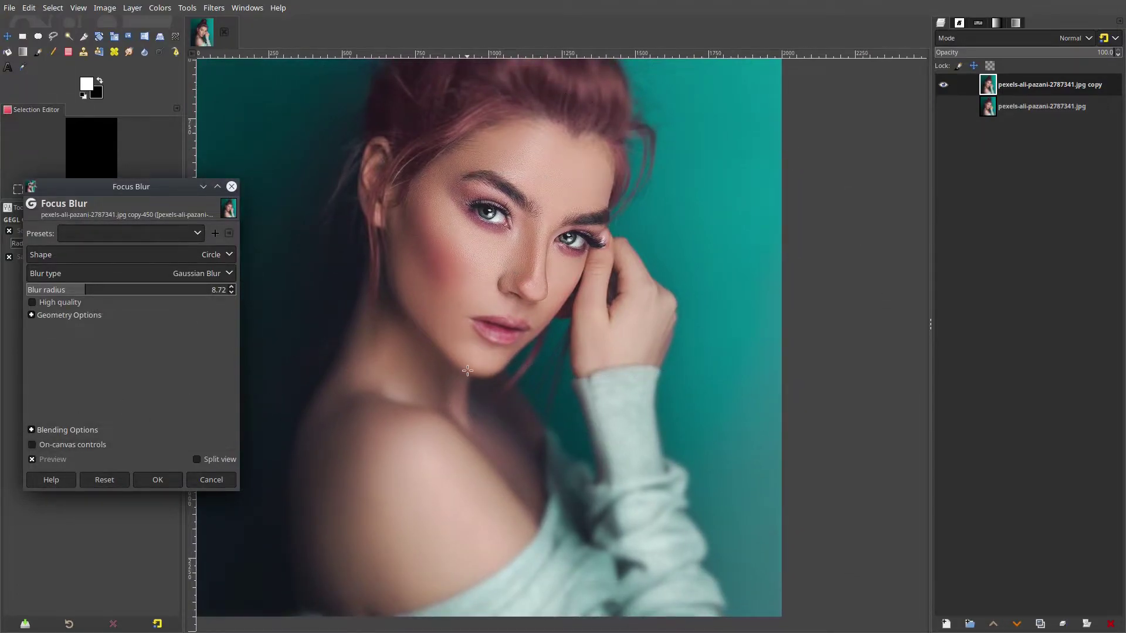
pyautogui.scroll(-1, 468, 371)
pyautogui.click(53, 460)
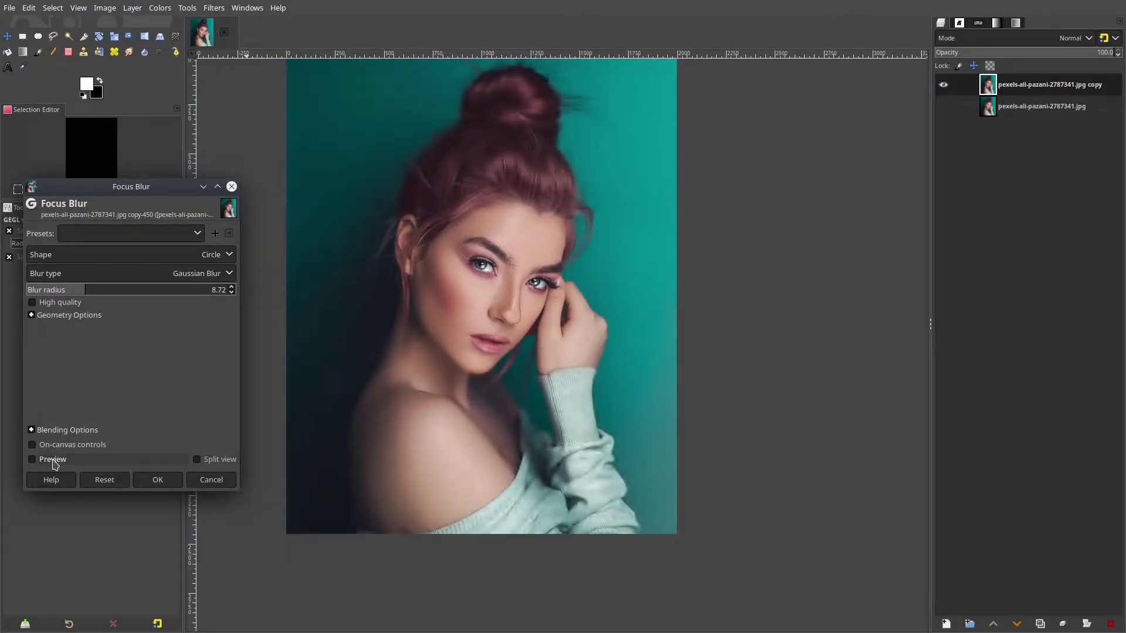
pyautogui.click(53, 461)
pyautogui.click(53, 460)
pyautogui.click(52, 461)
pyautogui.click(53, 461)
pyautogui.click(53, 460)
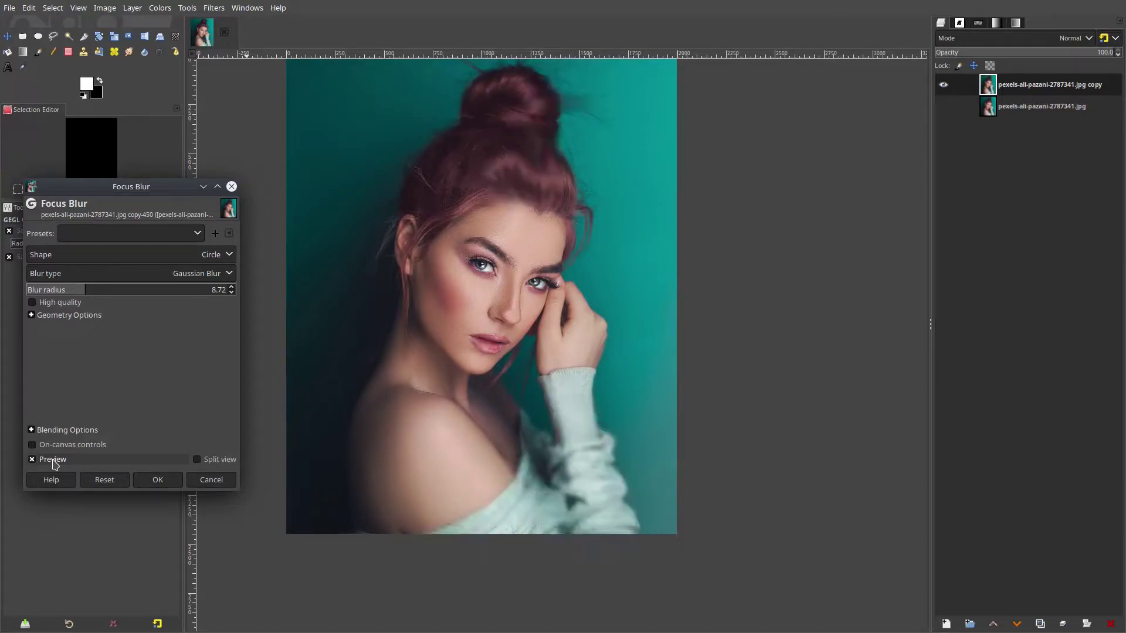
# Check the subtle blur around the face and sweater up close and apply the Focus Blur to the layer copy.
pyautogui.moveTo(563, 420); pyautogui.dragTo(558, 421)
pyautogui.scroll(2, 555, 421)
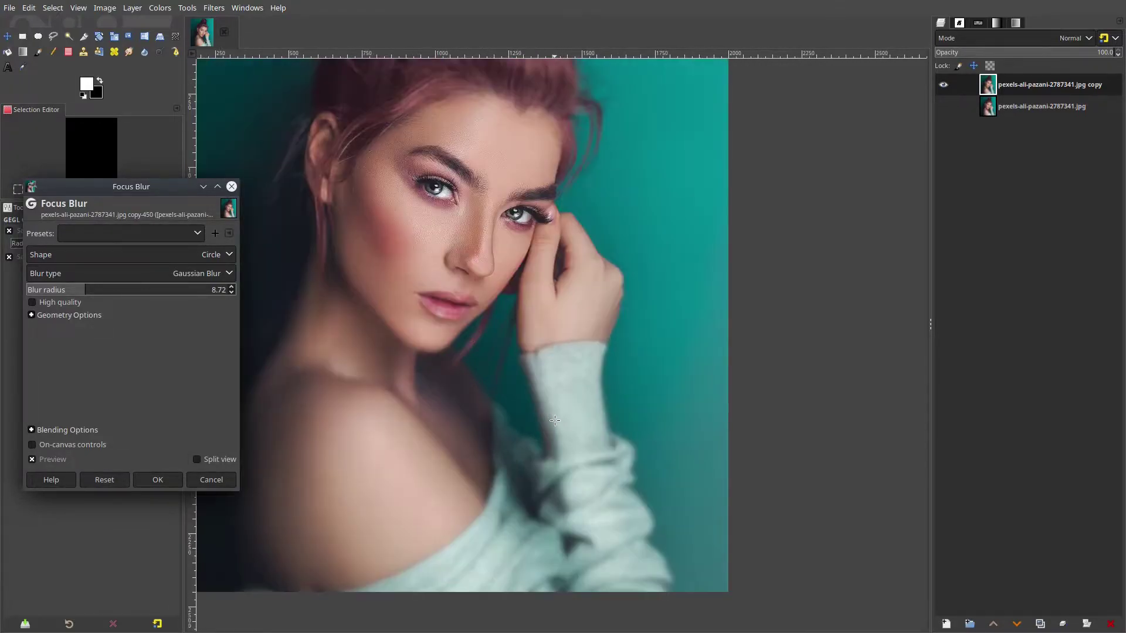
pyautogui.scroll(2, 606, 431)
pyautogui.scroll(-4, 565, 217)
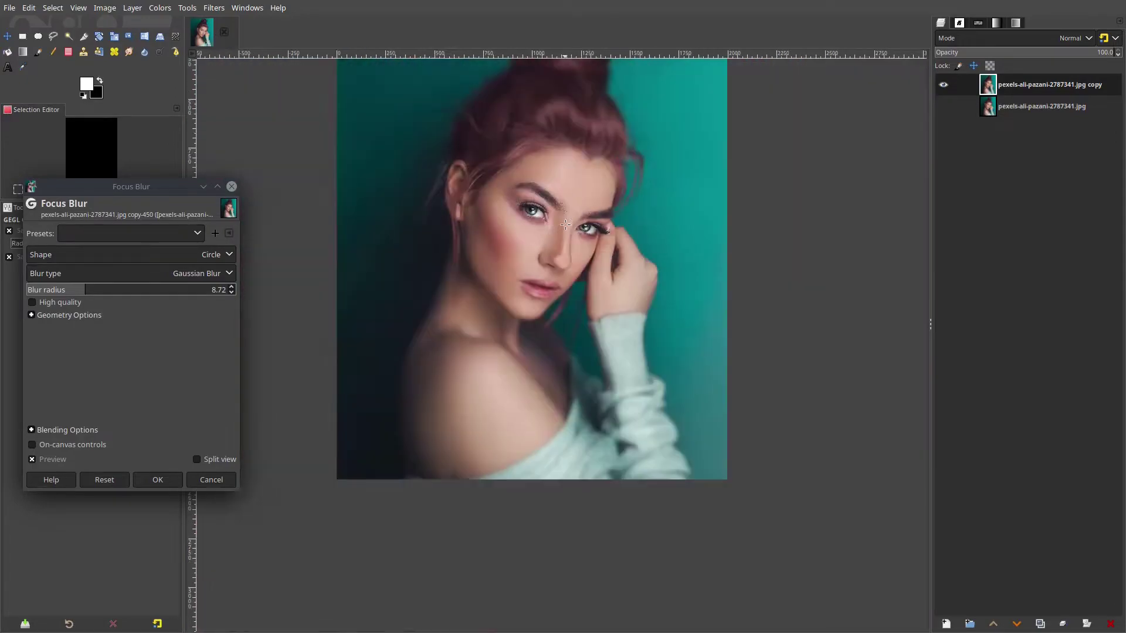
pyautogui.scroll(4, 578, 241)
pyautogui.scroll(-4, 578, 244)
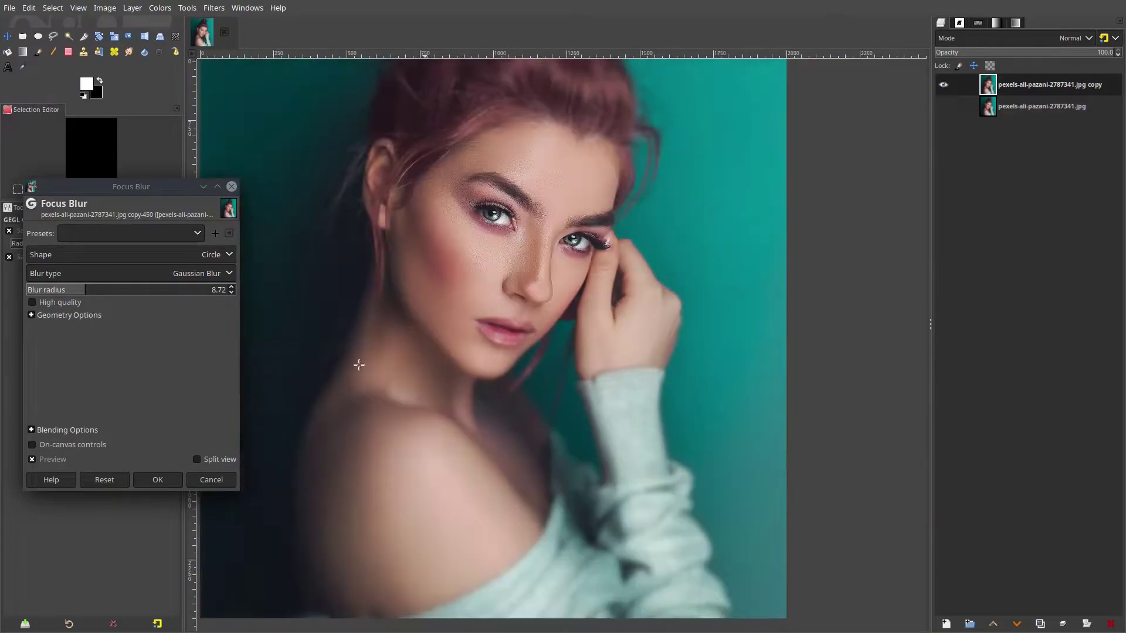
pyautogui.click(157, 480)
# Toggle the blurred layer's visibility to compare the sweater sleeve and face up close with the original.
pyautogui.scroll(1, 532, 245)
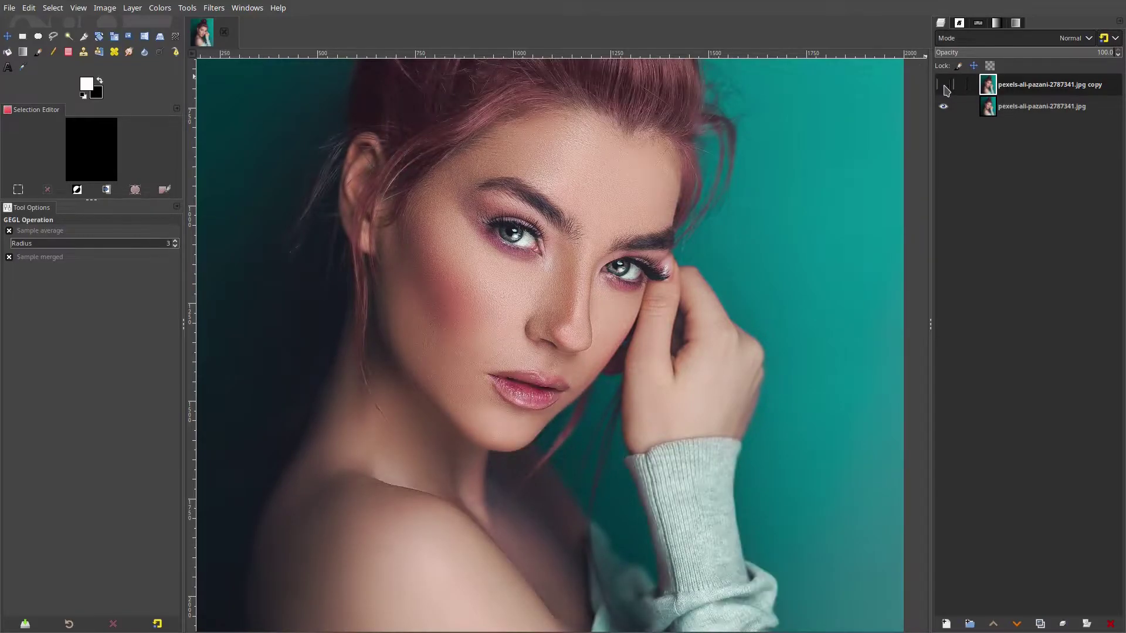
pyautogui.scroll(-4, 649, 70)
pyautogui.scroll(4, 738, 418)
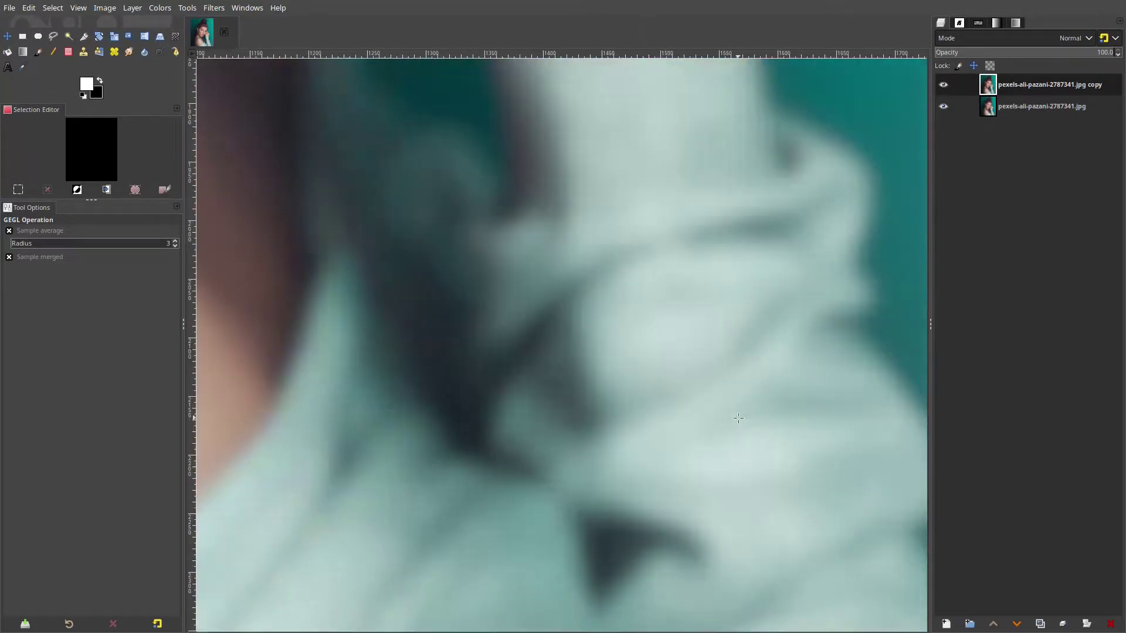
pyautogui.click(944, 86)
pyautogui.click(944, 86)
pyautogui.scroll(-3, 636, 308)
pyautogui.moveTo(636, 308); pyautogui.dragTo(736, 540)
pyautogui.scroll(1, 642, 147)
pyautogui.scroll(-3, 611, 304)
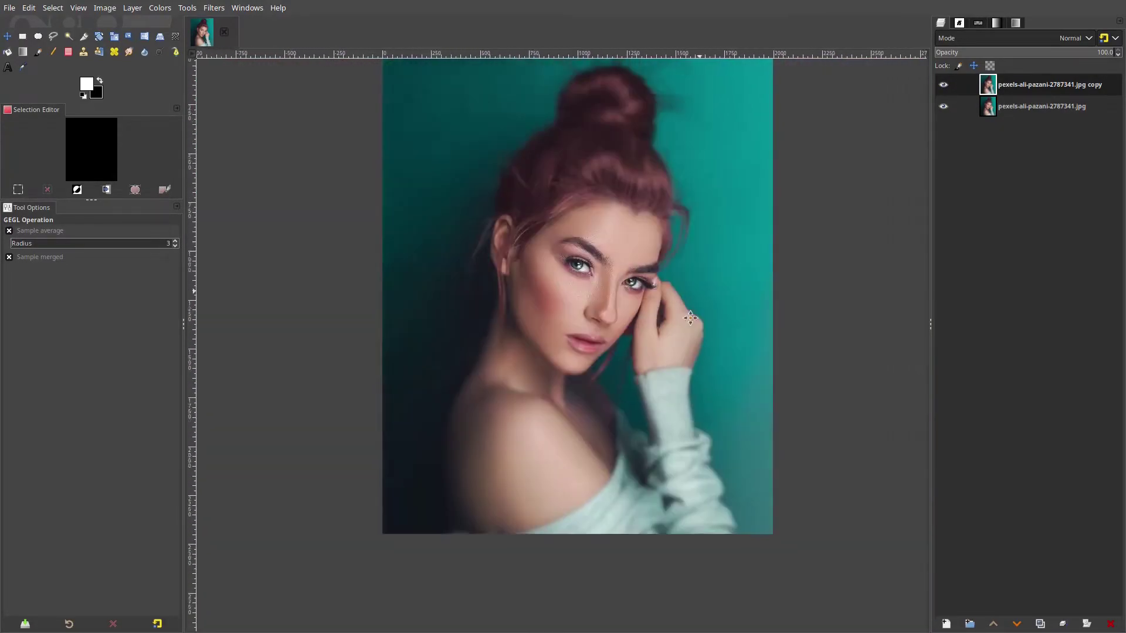
# Compare the whole portrait with and without the Focus Blur, and leave the blurred copy hidden.
pyautogui.moveTo(700, 291); pyautogui.dragTo(684, 329)
pyautogui.click(944, 85)
pyautogui.click(944, 86)
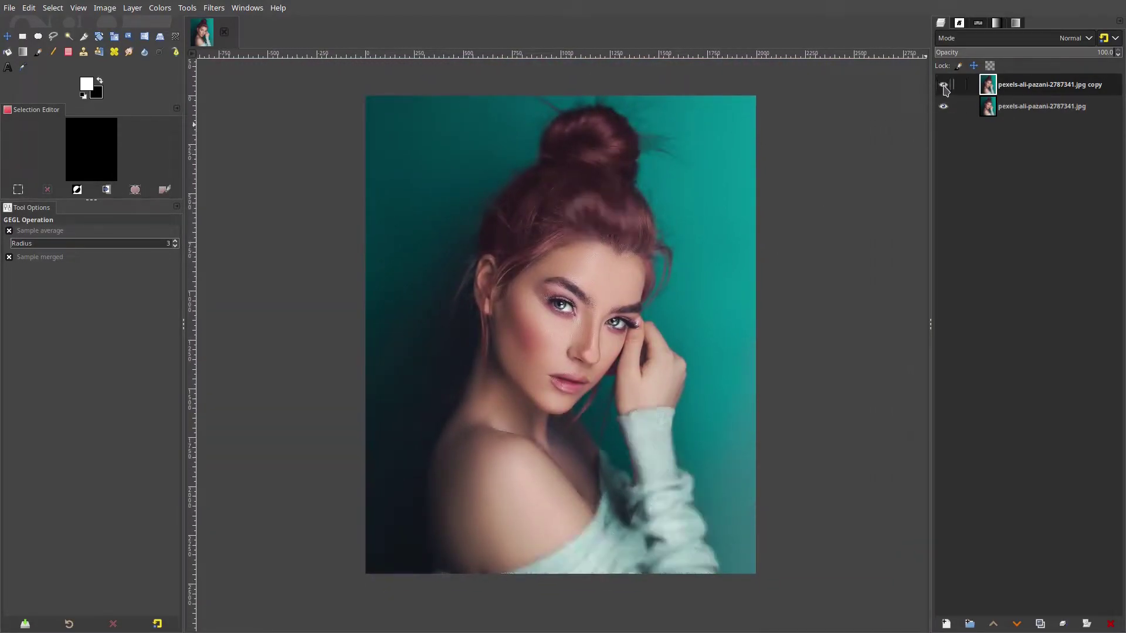
pyautogui.click(944, 86)
pyautogui.click(943, 85)
pyautogui.moveTo(734, 251); pyautogui.dragTo(698, 247)
pyautogui.click(945, 85)
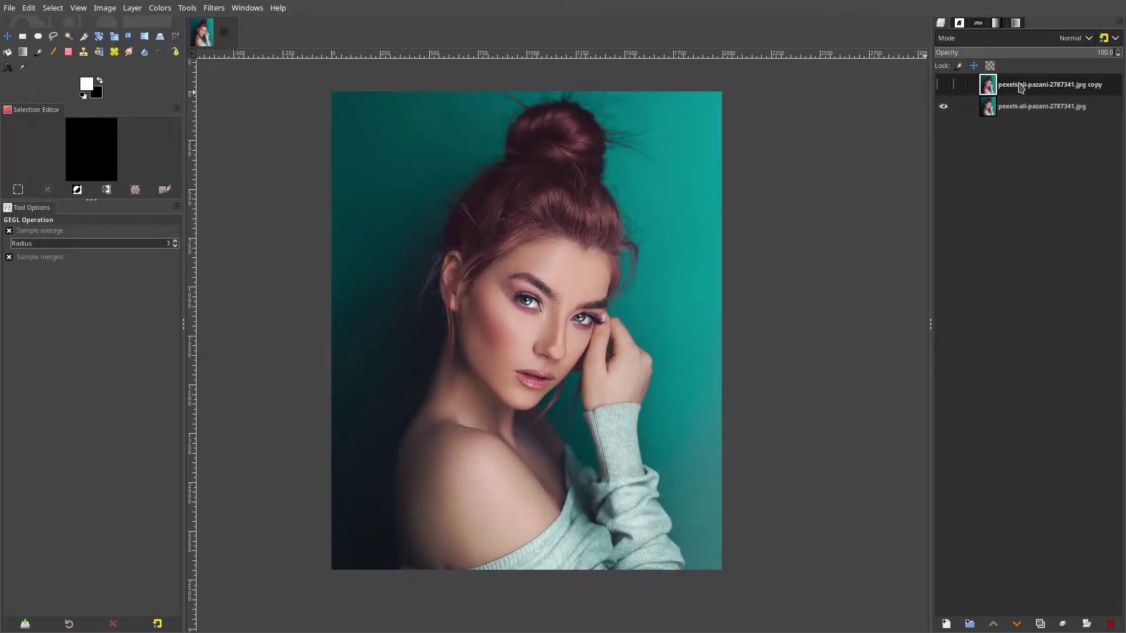
# Inspect the sharp original portrait up close and duplicate its layer.
pyautogui.scroll(4, 862, 201)
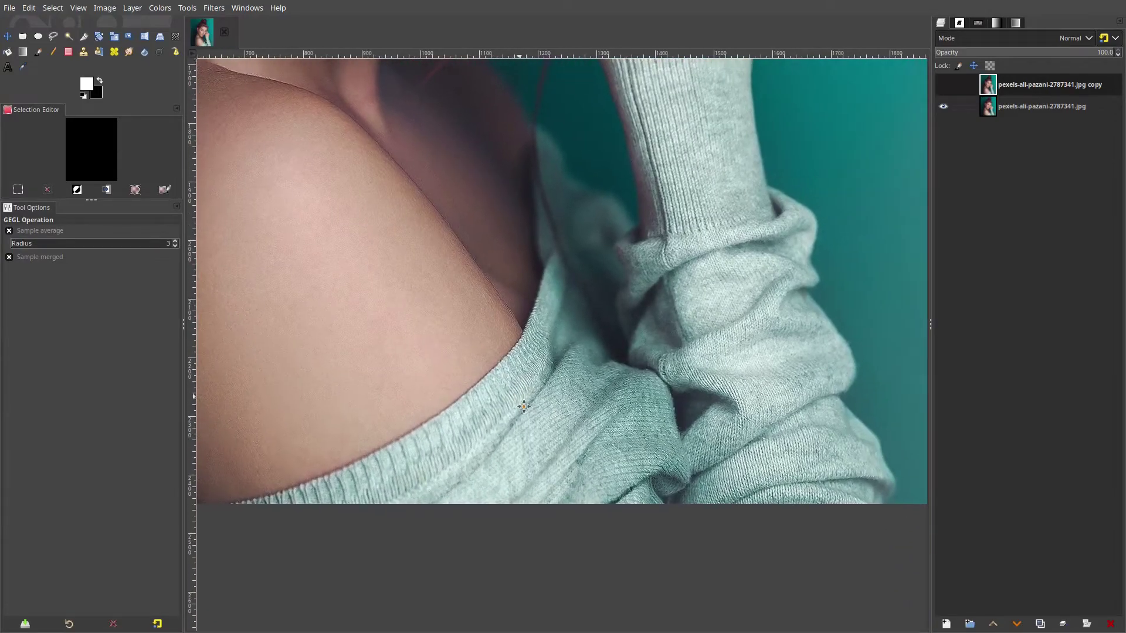
pyautogui.scroll(1, 725, 216)
pyautogui.moveTo(691, 126); pyautogui.dragTo(699, 304)
pyautogui.moveTo(568, 115); pyautogui.dragTo(593, 359)
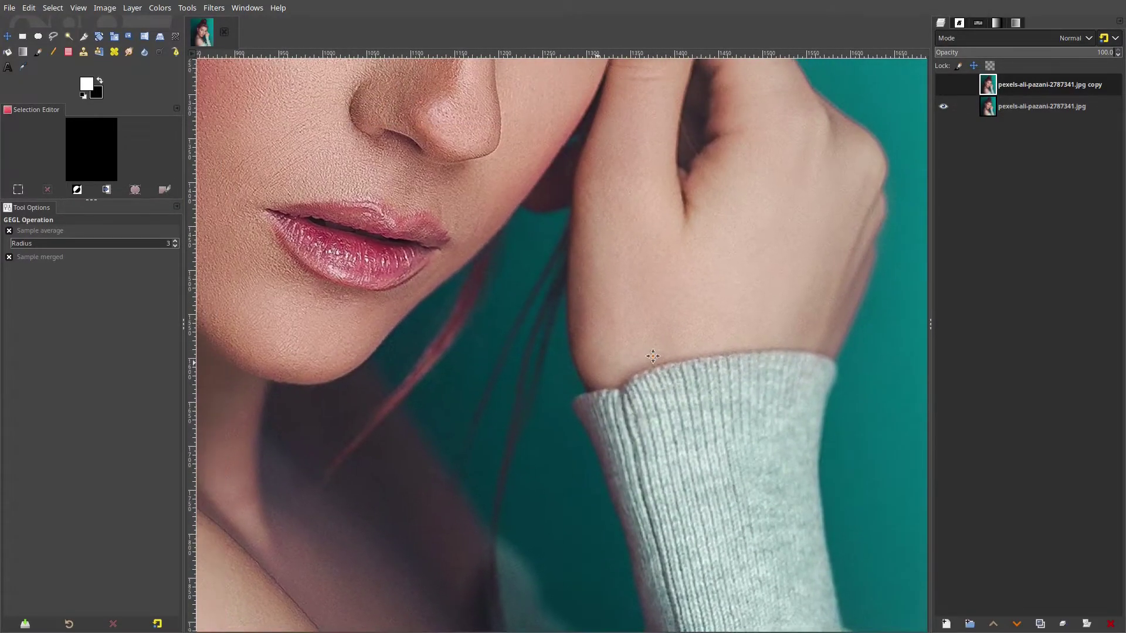
pyautogui.moveTo(249, 411); pyautogui.dragTo(622, 247)
pyautogui.scroll(-5, 623, 247)
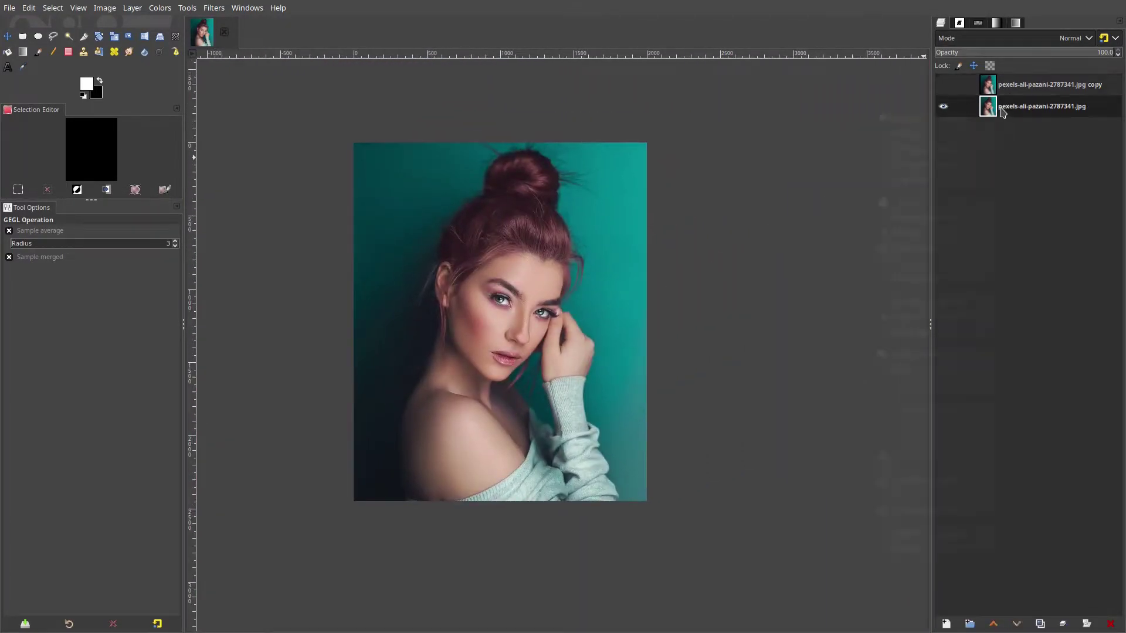
pyautogui.rightClick(995, 106)
pyautogui.click(968, 249)
pyautogui.scroll(2, 611, 302)
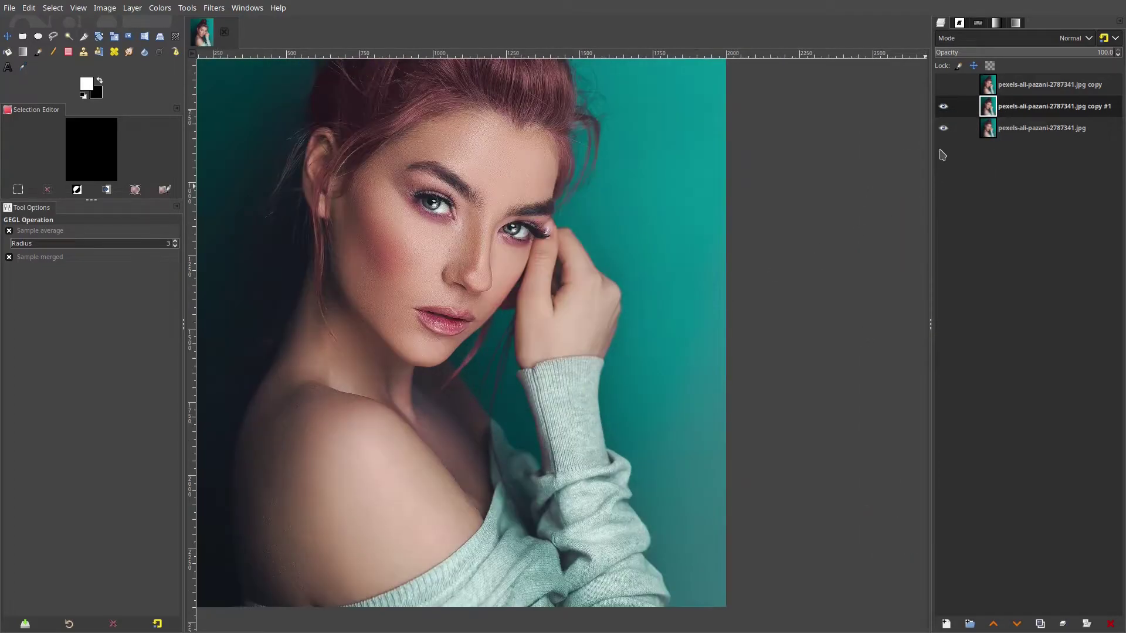
# Hide the original layer, move the new sharp duplicate to the top of the layer stack and check its visibility.
pyautogui.click(1027, 129)
pyautogui.moveTo(1014, 105); pyautogui.dragTo(1021, 83)
pyautogui.scroll(-2, 625, 312)
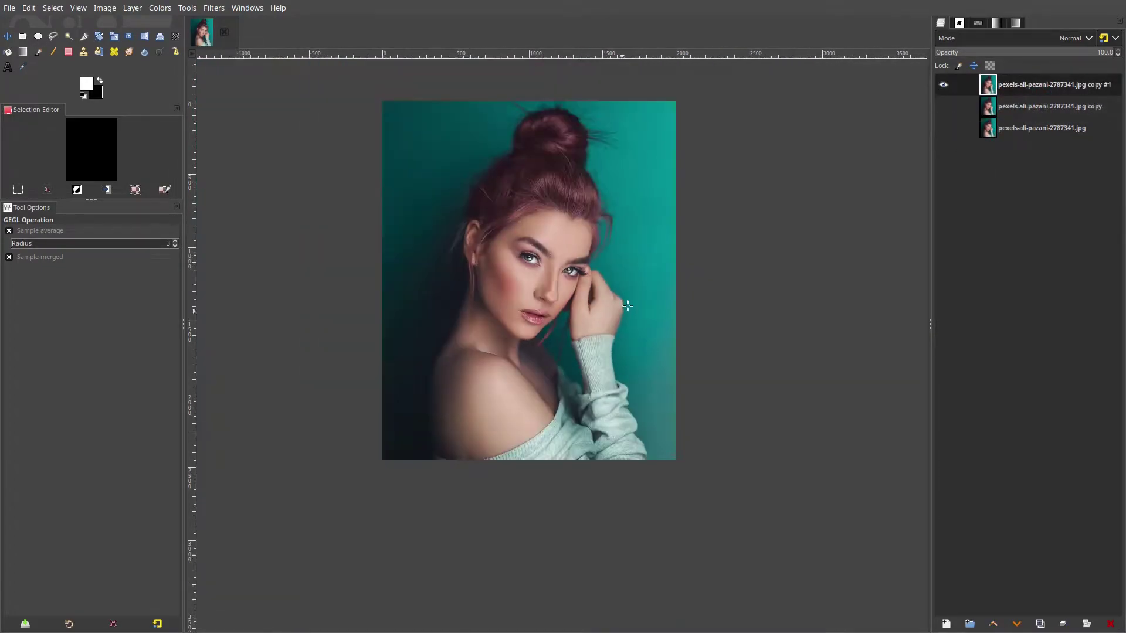
pyautogui.click(943, 84)
pyautogui.click(944, 85)
pyautogui.scroll(1, 578, 329)
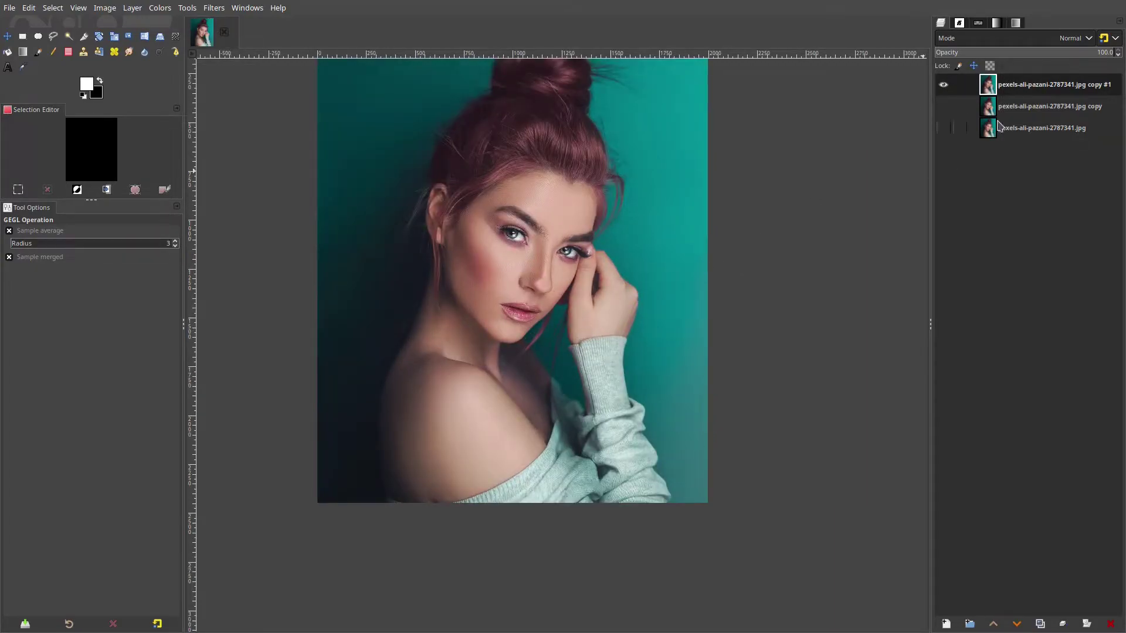
# Duplicate the top sharp layer and open the Gaussian Blur filter on the new copy.
pyautogui.rightClick(1008, 87)
pyautogui.click(922, 219)
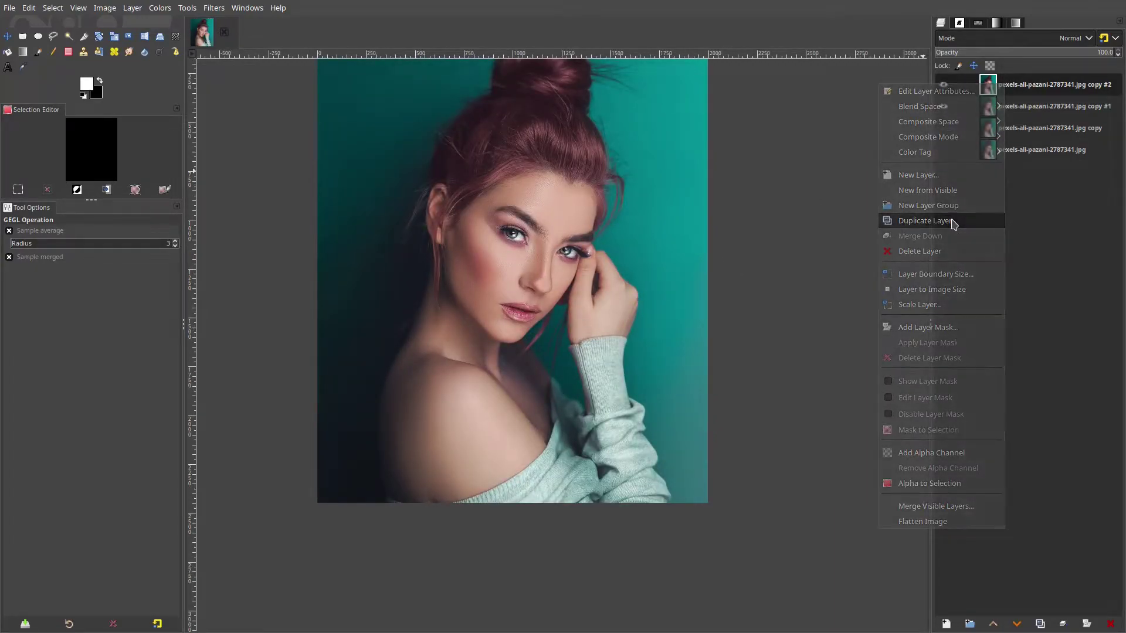
pyautogui.click(212, 10)
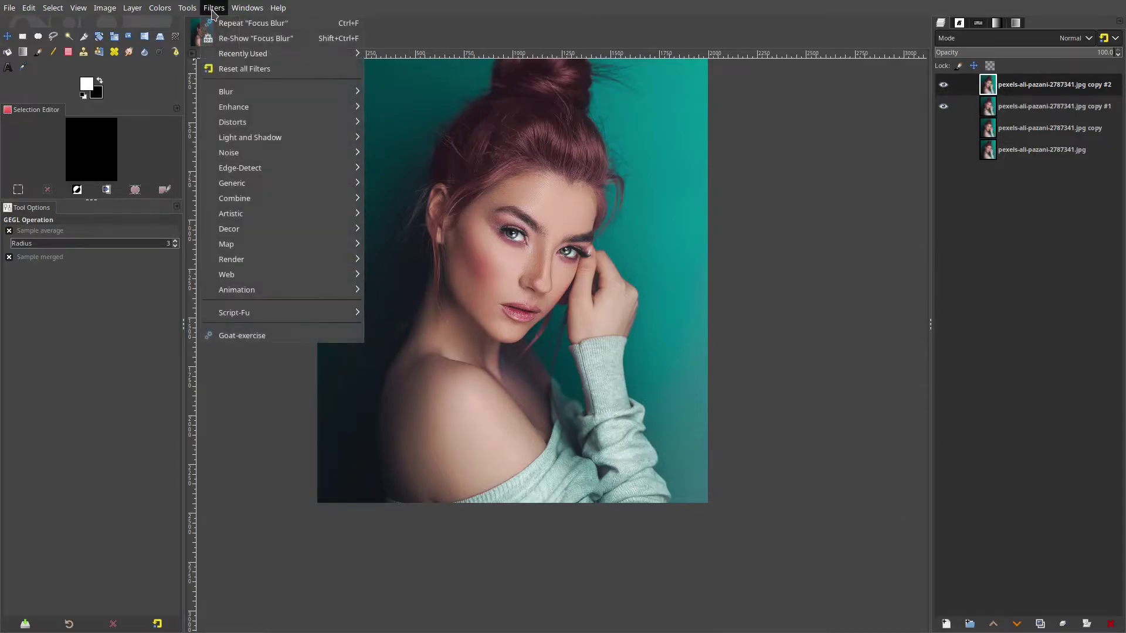
pyautogui.moveTo(283, 92)
pyautogui.click(394, 106)
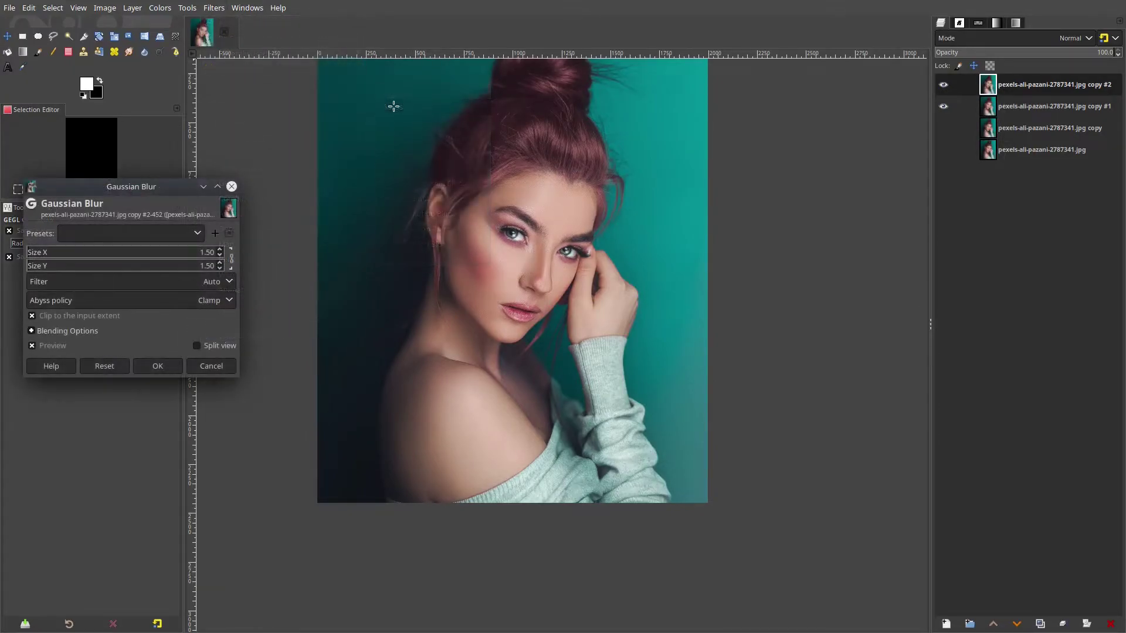
# Apply the Gaussian Blur to the topmost layer with Size X and Size Y at 12.63.
pyautogui.click(68, 261)
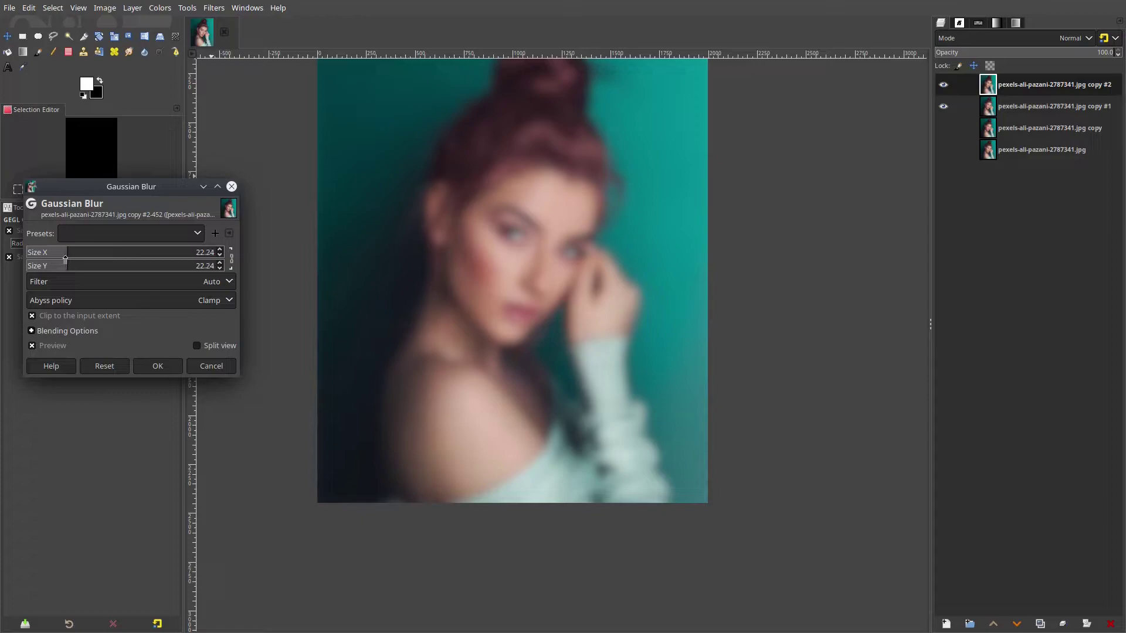
pyautogui.moveTo(65, 260); pyautogui.dragTo(50, 256)
pyautogui.scroll(2, 571, 285)
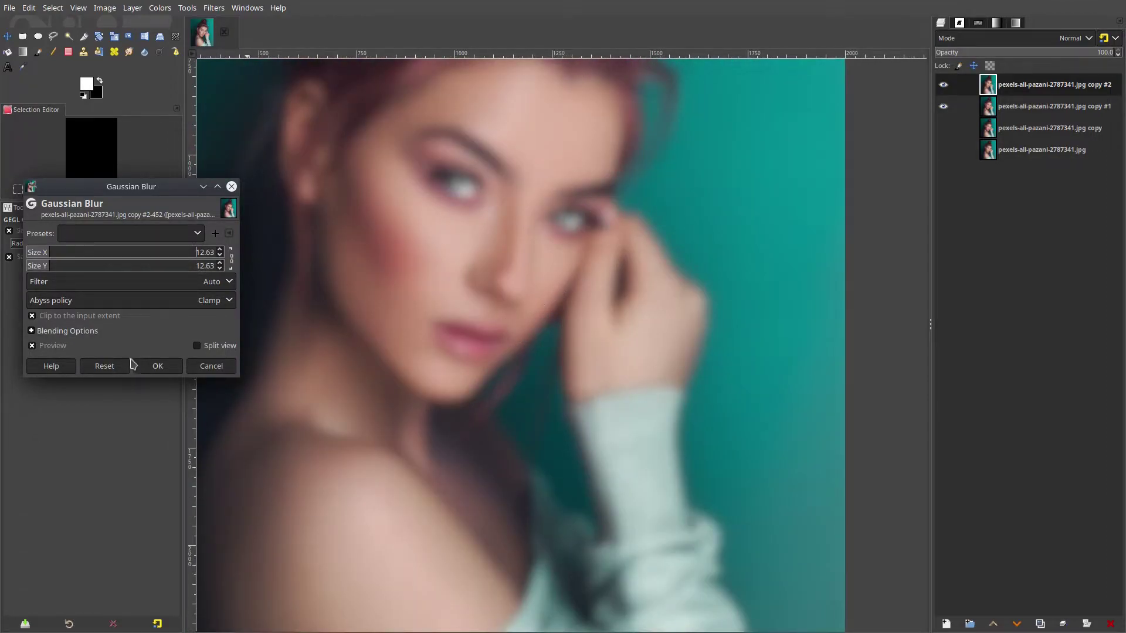
pyautogui.click(150, 367)
pyautogui.scroll(-1, 369, 332)
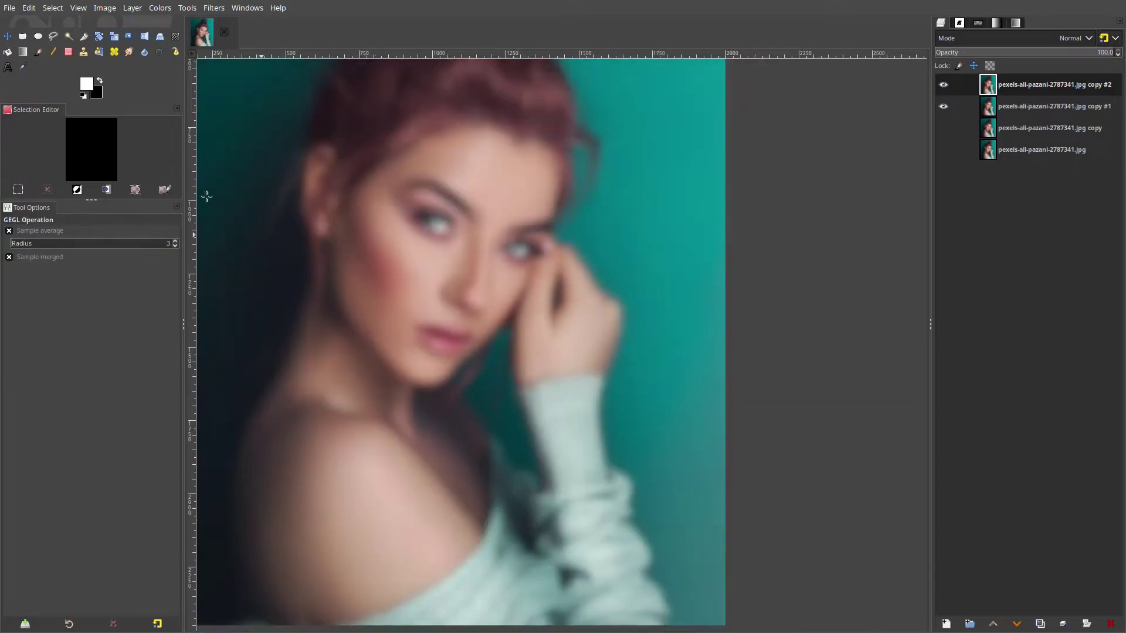
# Set up the Eraser with the soft 2. Hardness 025 brush at size 1619.
pyautogui.click(70, 52)
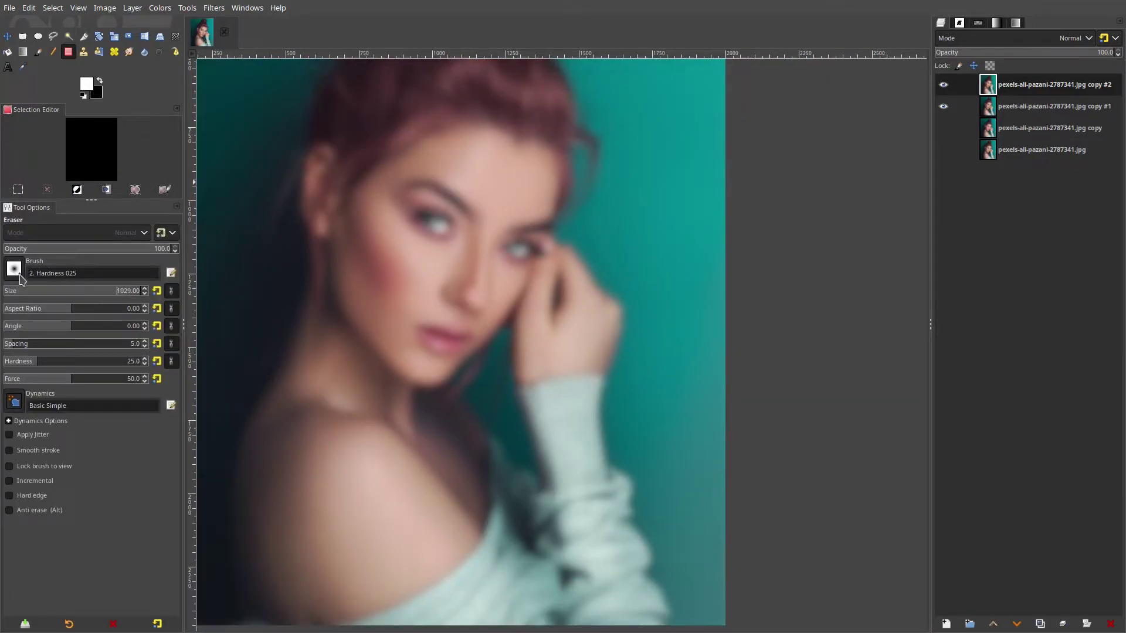
pyautogui.click(20, 276)
pyautogui.click(93, 299)
pyautogui.moveTo(105, 292); pyautogui.dragTo(276, 296)
pyautogui.scroll(-1, 333, 315)
pyautogui.moveTo(108, 292); pyautogui.dragTo(143, 295)
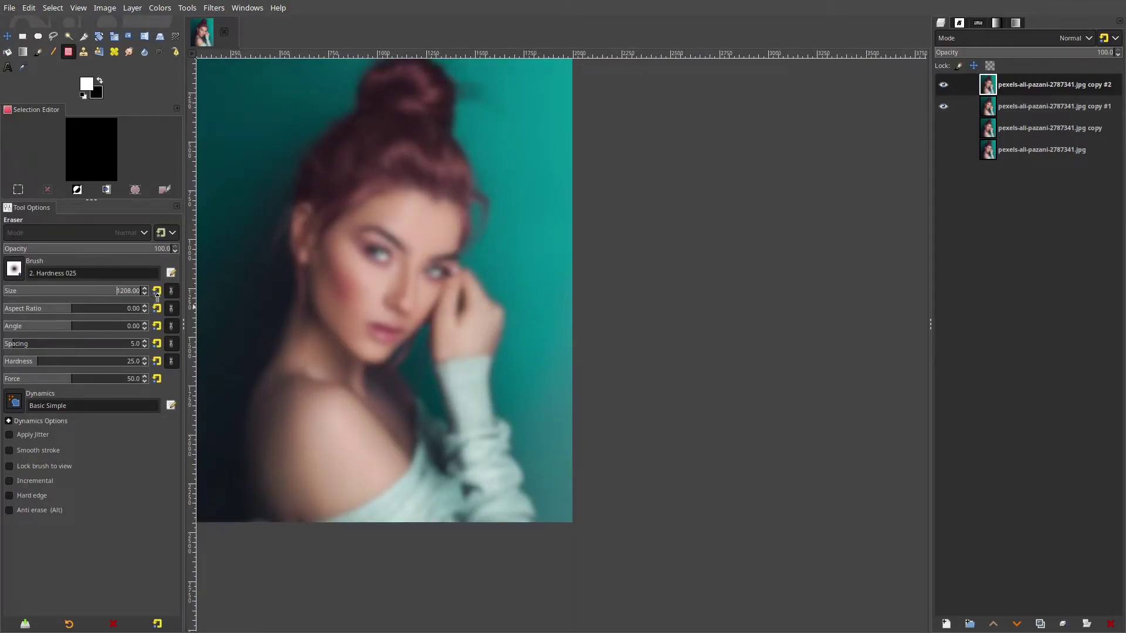
pyautogui.moveTo(373, 303); pyautogui.dragTo(488, 326)
pyautogui.moveTo(116, 294); pyautogui.dragTo(129, 295)
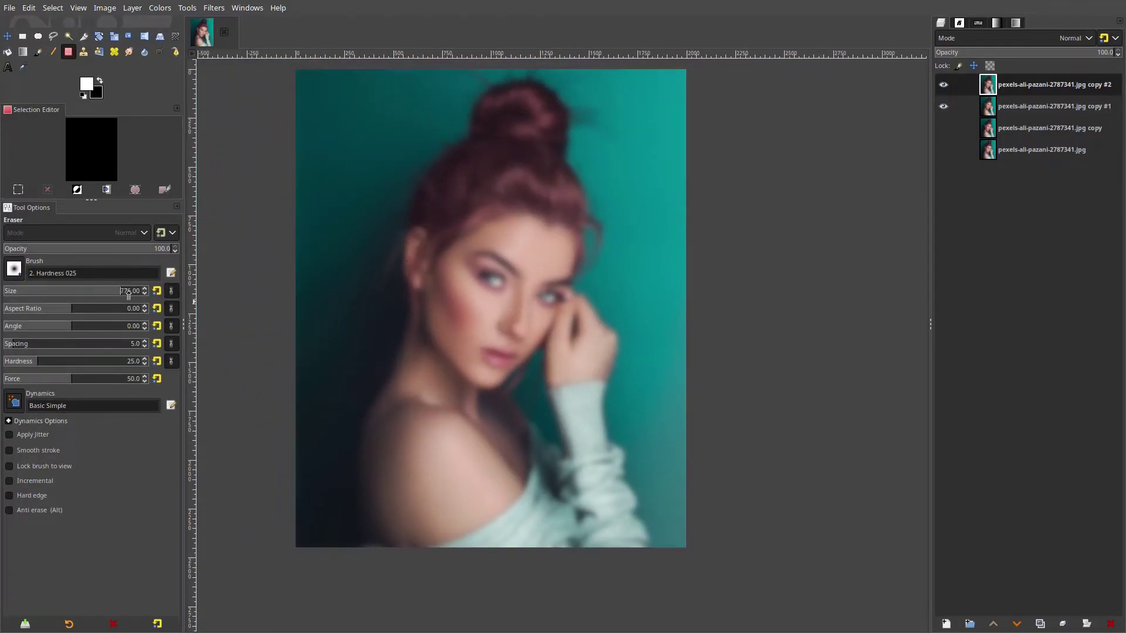
pyautogui.scroll(7, 128, 295)
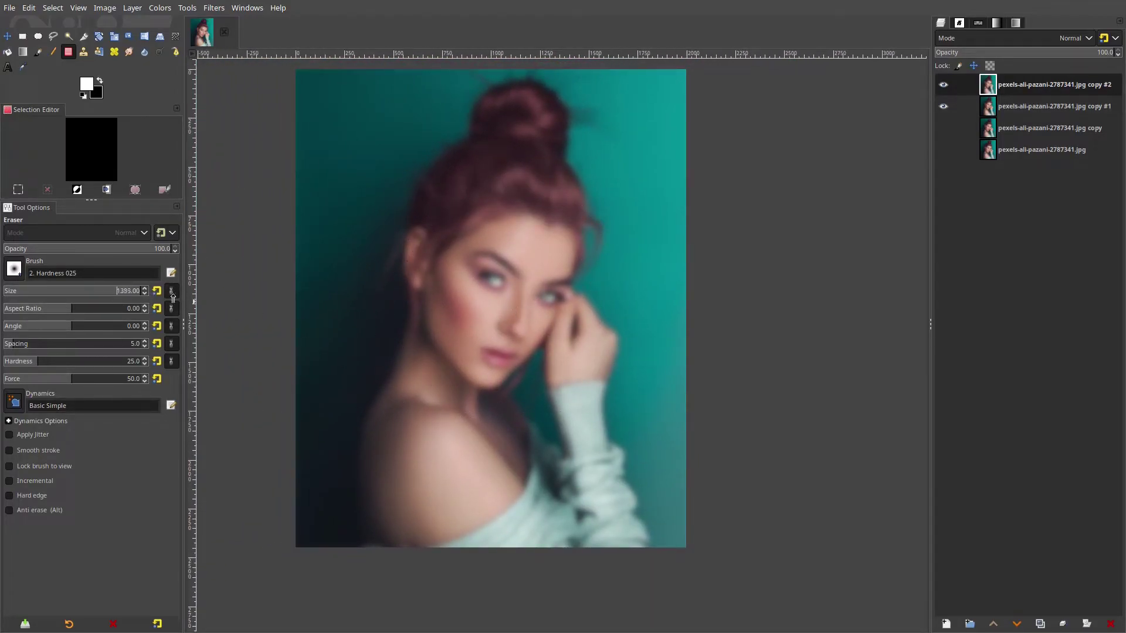
# Undo a test erase over the face and add an alpha channel to the Gaussian-blurred layer.
pyautogui.click(524, 285)
pyautogui.hotkey('ctrl', 'z')
pyautogui.click(133, 8)
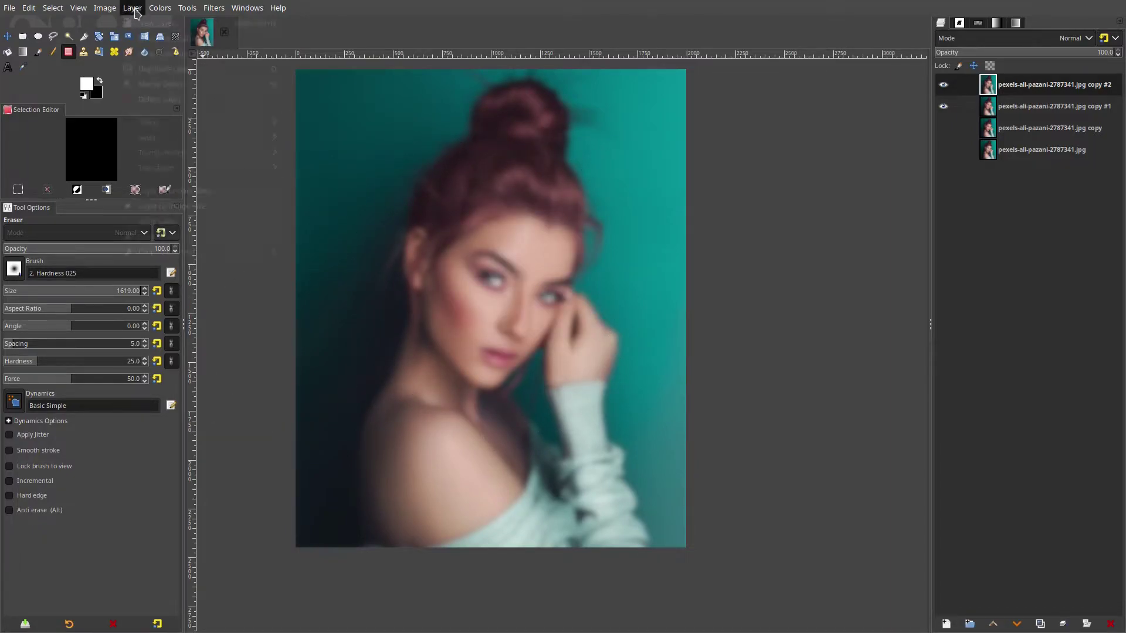
pyautogui.moveTo(257, 159)
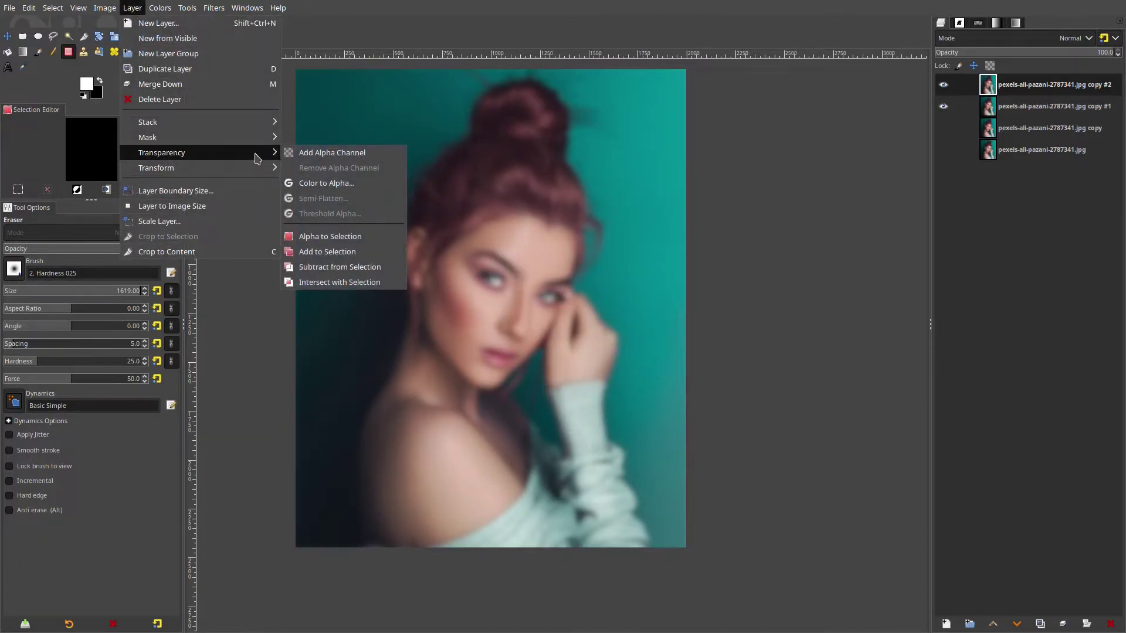
pyautogui.click(346, 153)
# Try erasing the blur around the woman's eyes and face with the large soft brush.
pyautogui.scroll(2, 516, 301)
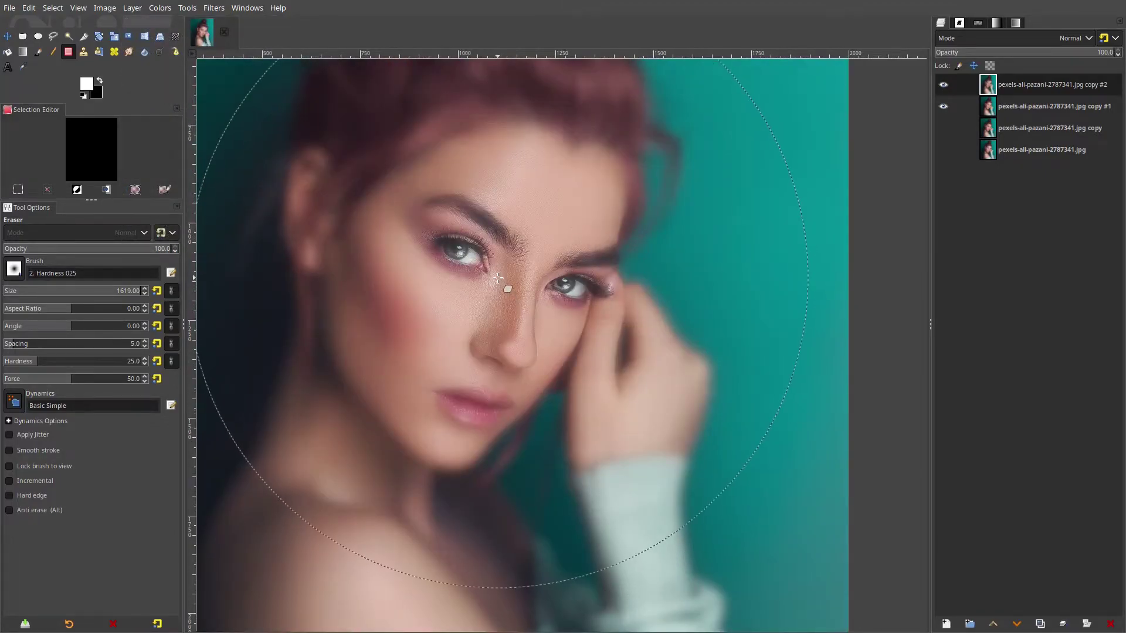
pyautogui.scroll(-1, 482, 422)
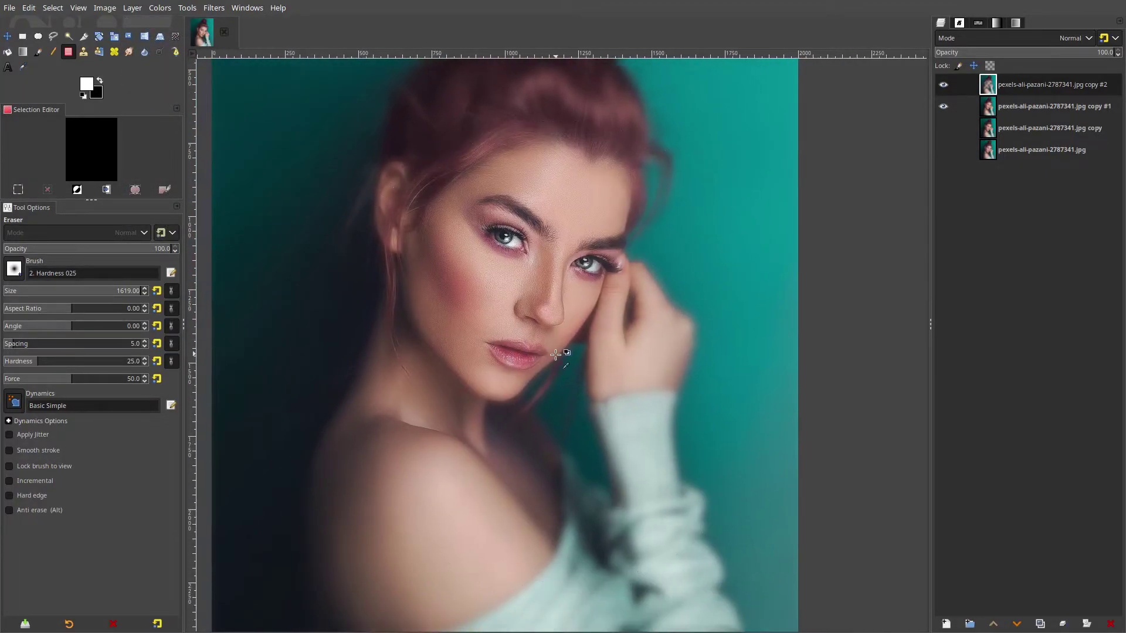
pyautogui.scroll(-1, 571, 277)
pyautogui.scroll(2, 571, 276)
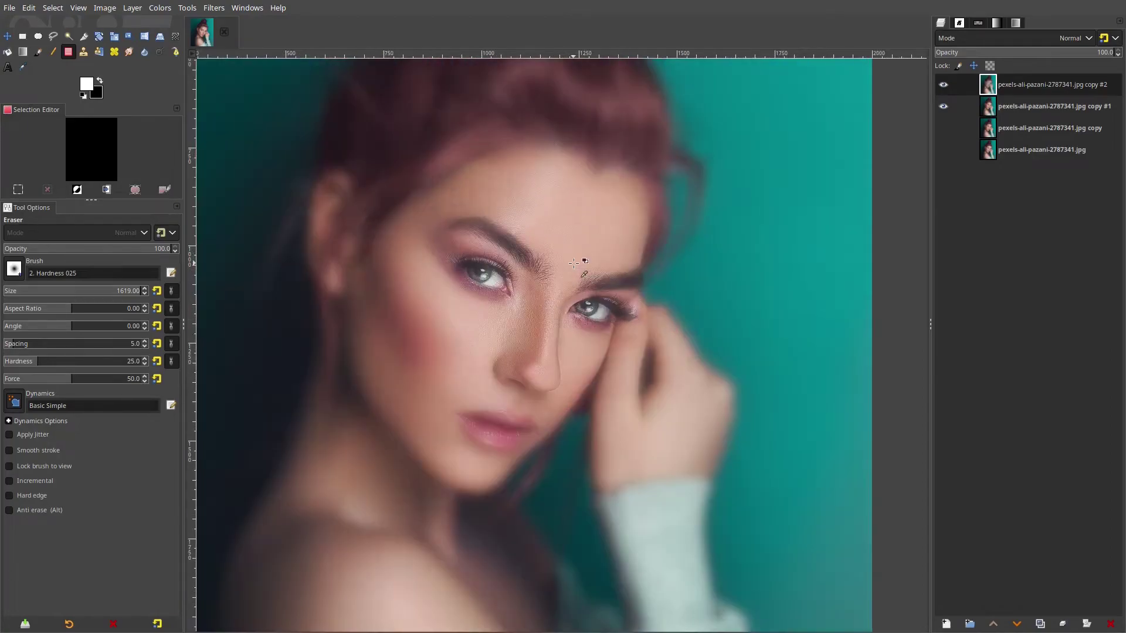
pyautogui.scroll(-1, 573, 272)
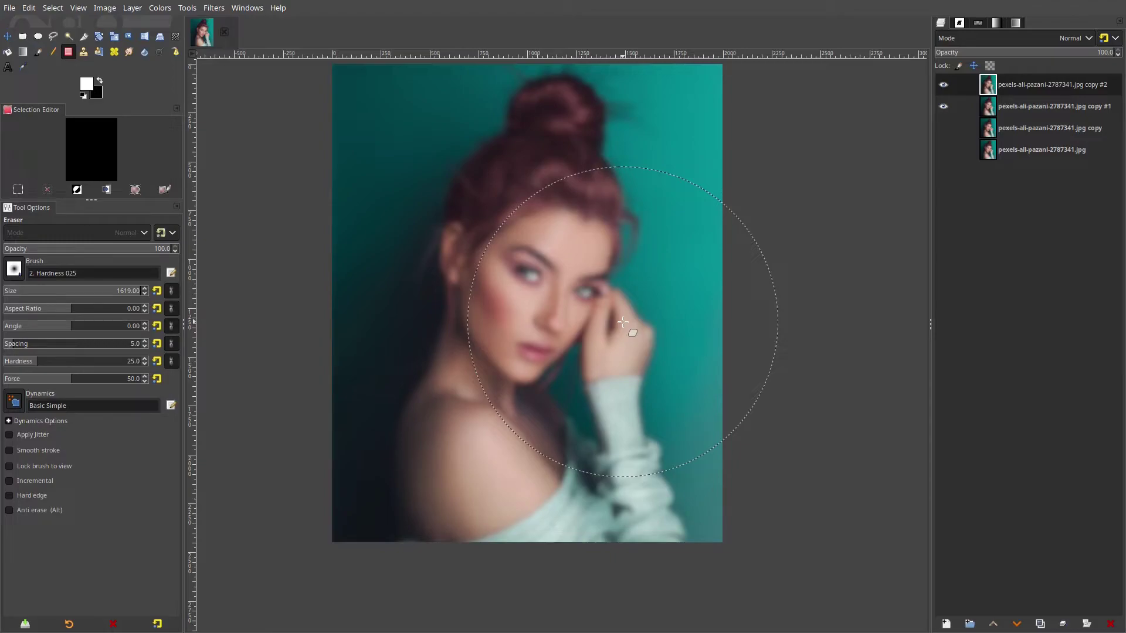
# Erase the blurred layer with a single large soft dab centred between the eyes to reveal the sharp layer beneath.
pyautogui.scroll(1, 611, 286)
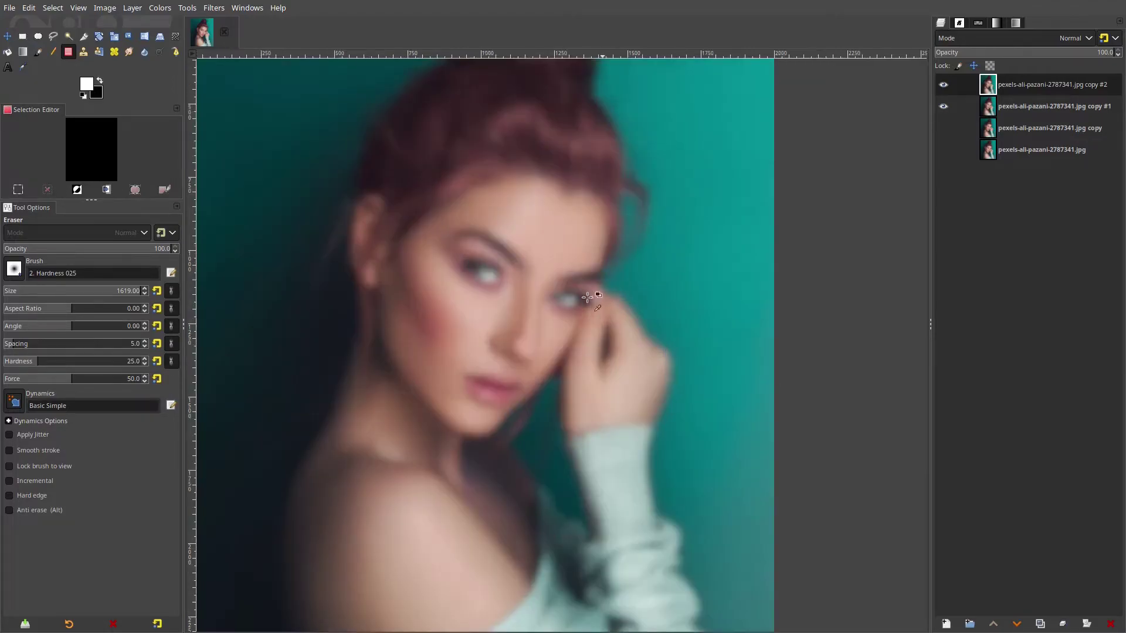
pyautogui.click(540, 299)
pyautogui.scroll(2, 493, 302)
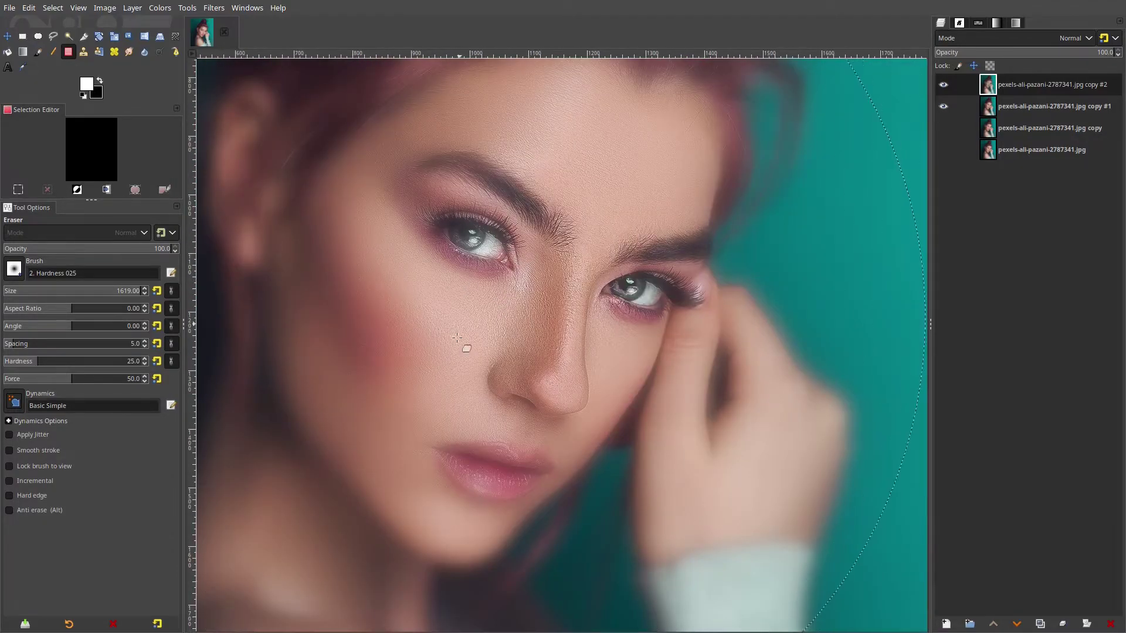
pyautogui.scroll(-1, 457, 337)
# Try erasing the blur over the sweater sleeve near the lower edge of the portrait.
pyautogui.scroll(-5, 525, 325)
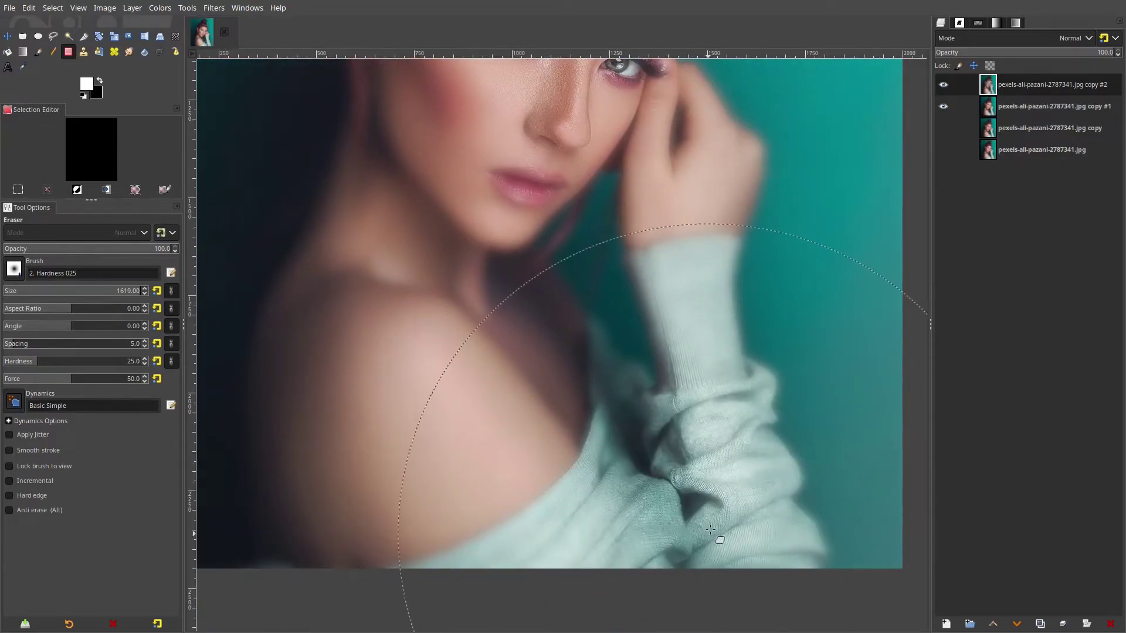
pyautogui.scroll(-2, 711, 530)
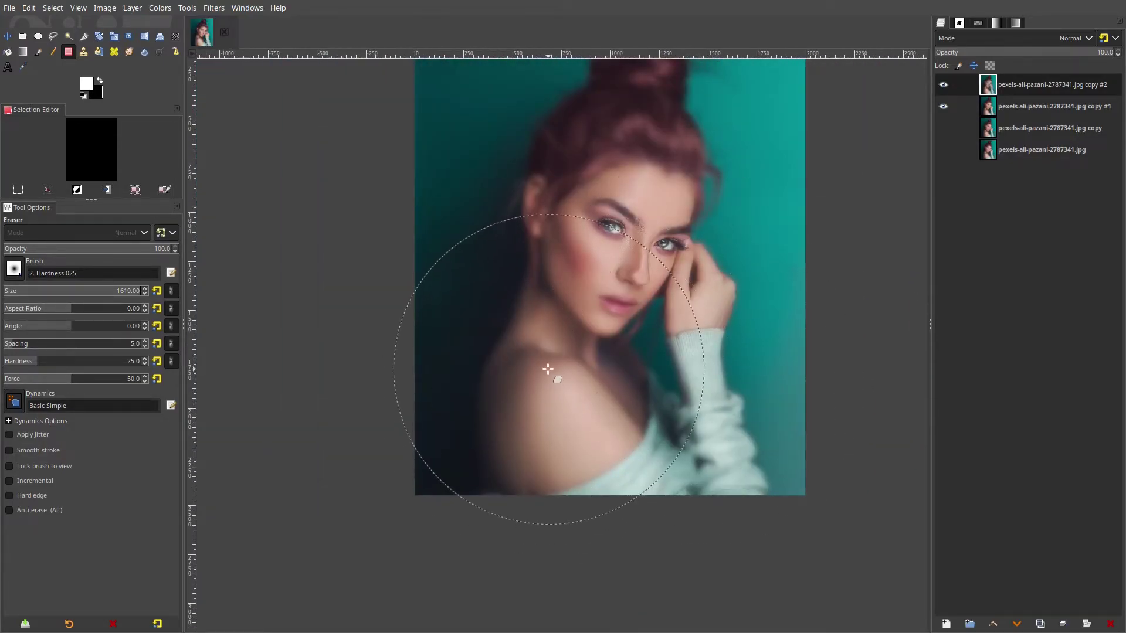
pyautogui.scroll(2, 593, 382)
pyautogui.scroll(2, 699, 423)
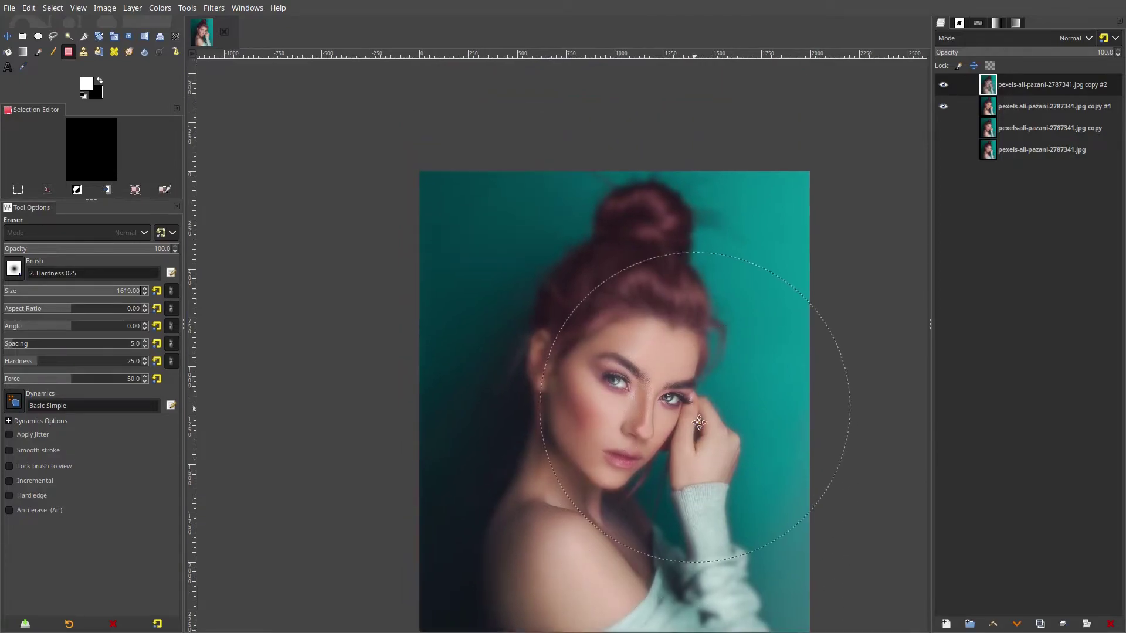
# Undo the last large-brush erase over the face and reduce the eraser size to 707.
pyautogui.scroll(1, 666, 264)
pyautogui.scroll(-3, 698, 346)
pyautogui.hscroll(1, 698, 346)
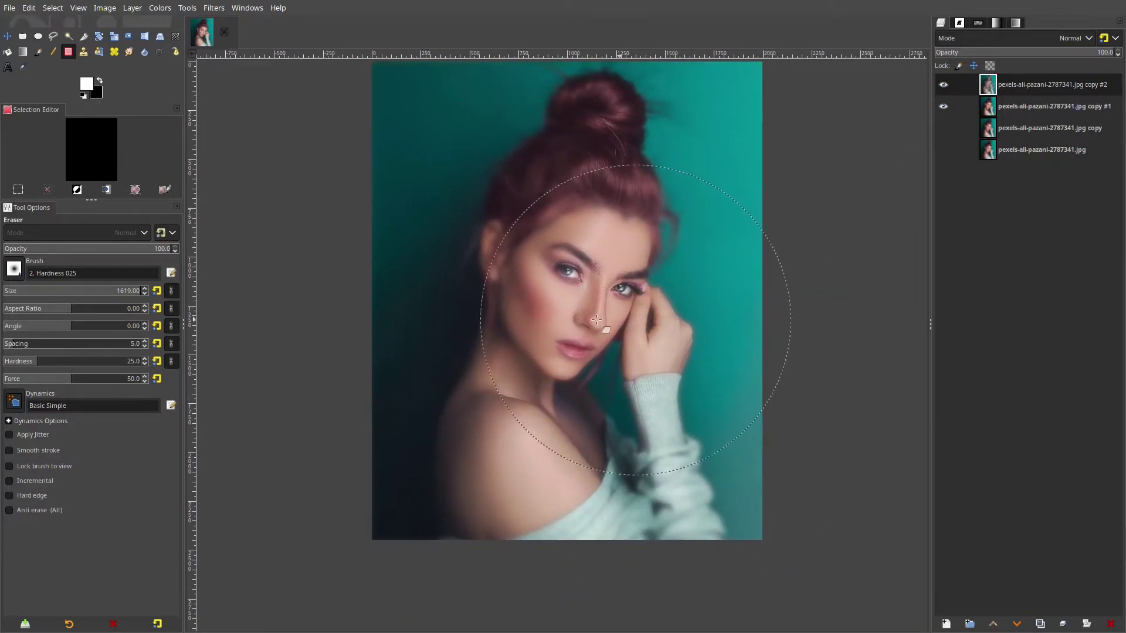
pyautogui.scroll(1, 596, 319)
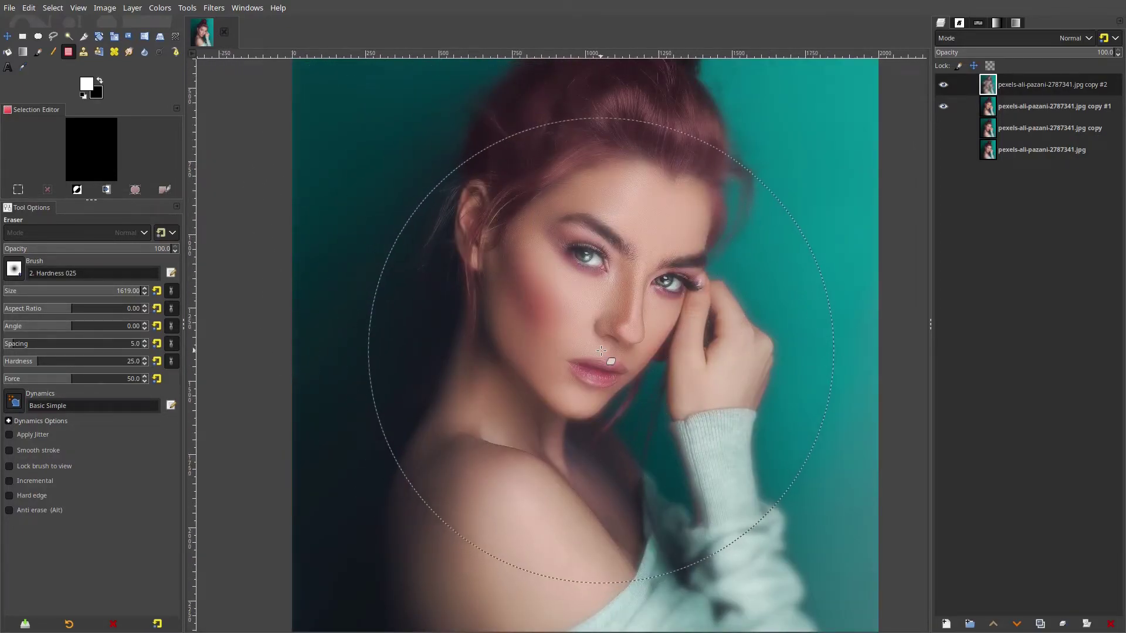
pyautogui.hotkey('ctrl', 'z')
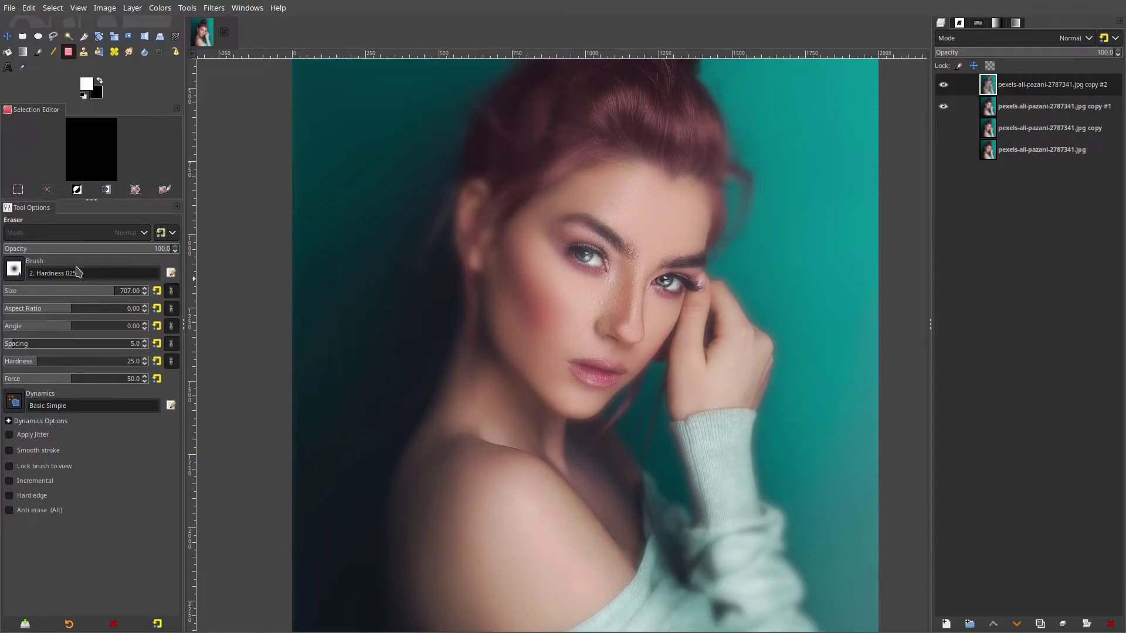
# Lower the eraser's opacity to 27.3.
pyautogui.moveTo(84, 252); pyautogui.dragTo(75, 251)
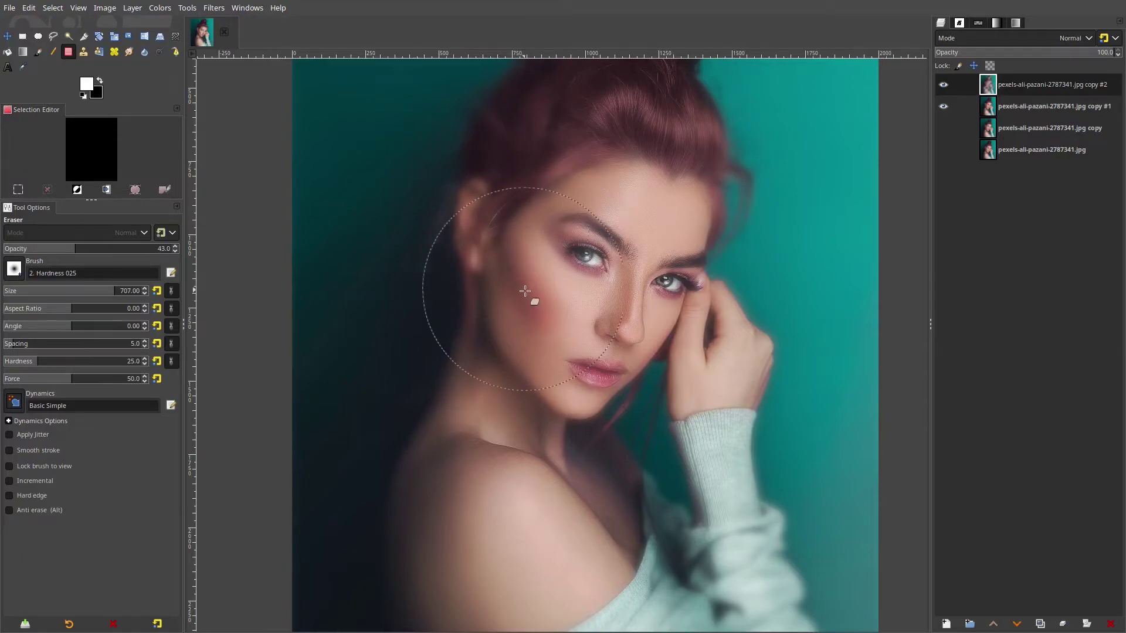
pyautogui.scroll(-1, 571, 274)
pyautogui.scroll(1, 711, 314)
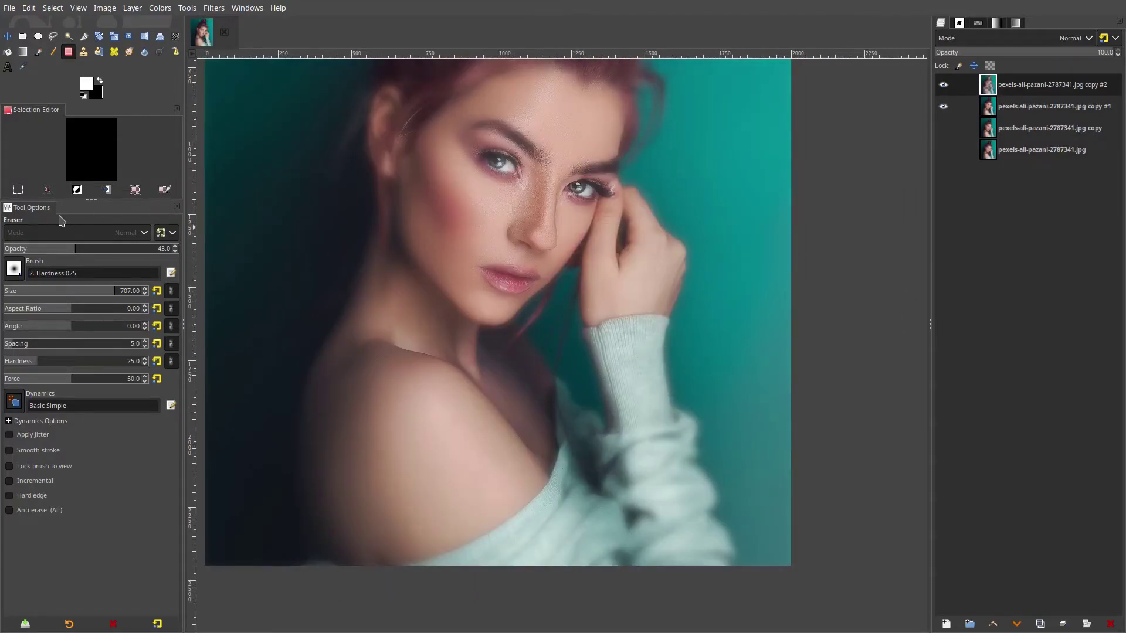
pyautogui.click(50, 253)
pyautogui.moveTo(305, 405); pyautogui.dragTo(327, 358)
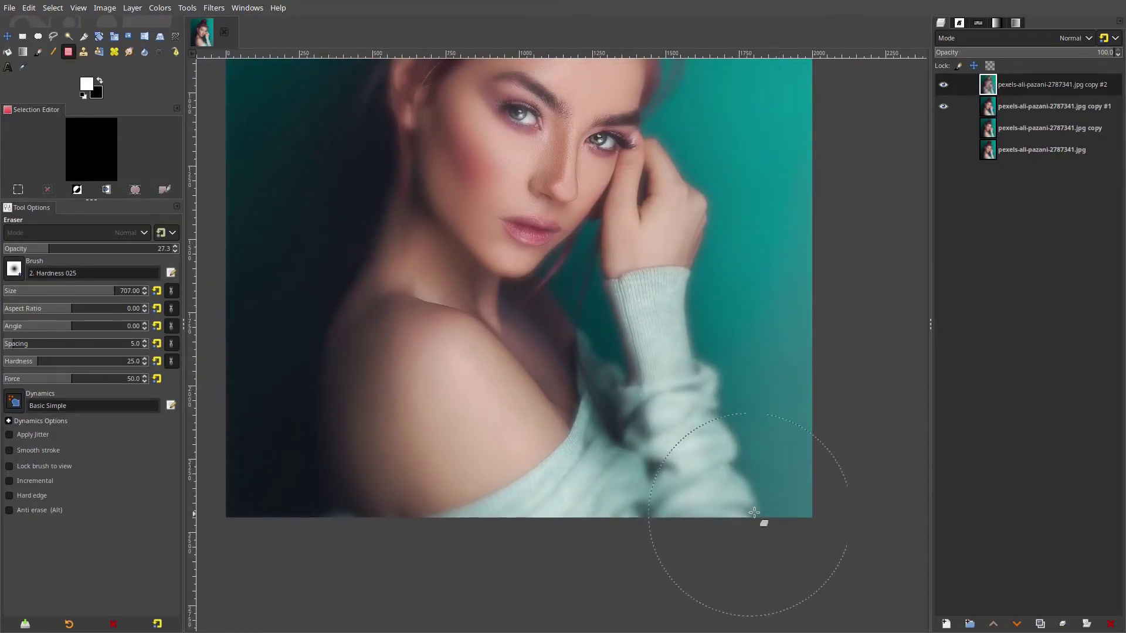
# Examine the portrait's eyes, ear, hair and sleeve to judge how the sharp area blends into the blurred surroundings.
pyautogui.moveTo(722, 403); pyautogui.dragTo(739, 616)
pyautogui.moveTo(721, 331); pyautogui.dragTo(757, 411)
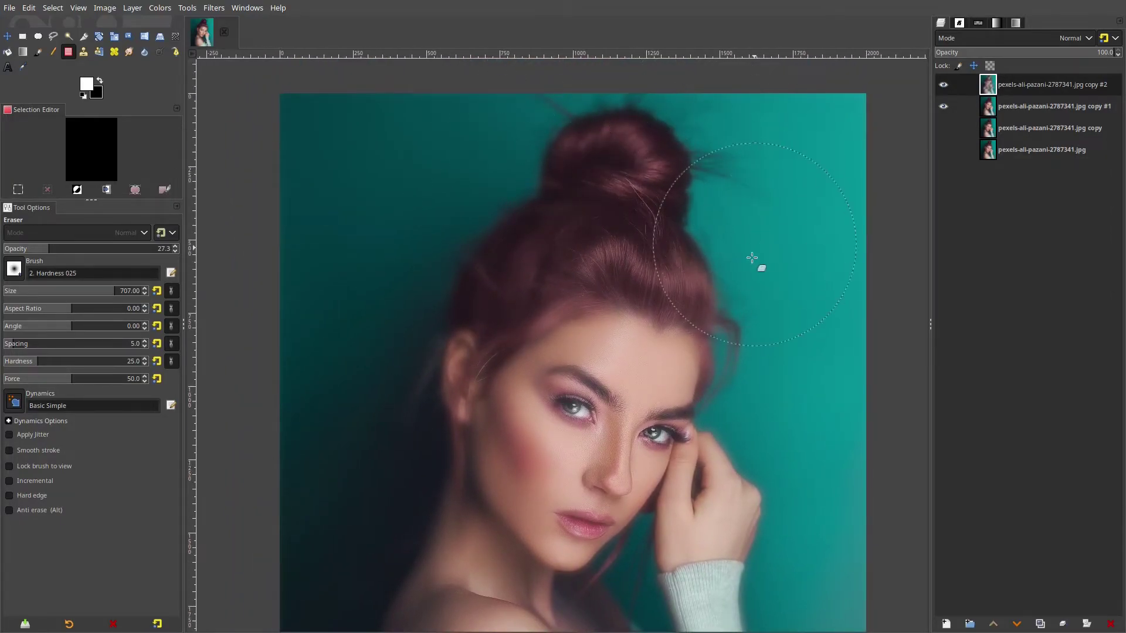
pyautogui.scroll(-2, 608, 202)
pyautogui.moveTo(608, 202); pyautogui.dragTo(572, 416)
pyautogui.scroll(-2, 583, 417)
pyautogui.scroll(1, 594, 414)
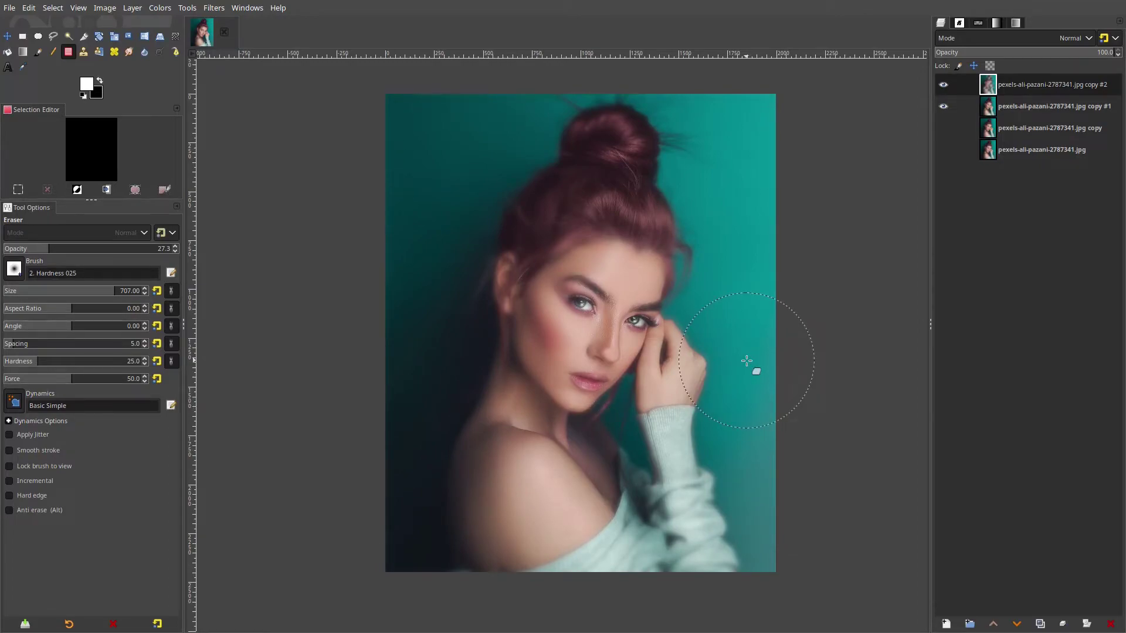
pyautogui.scroll(5, 635, 359)
pyautogui.scroll(-2, 591, 276)
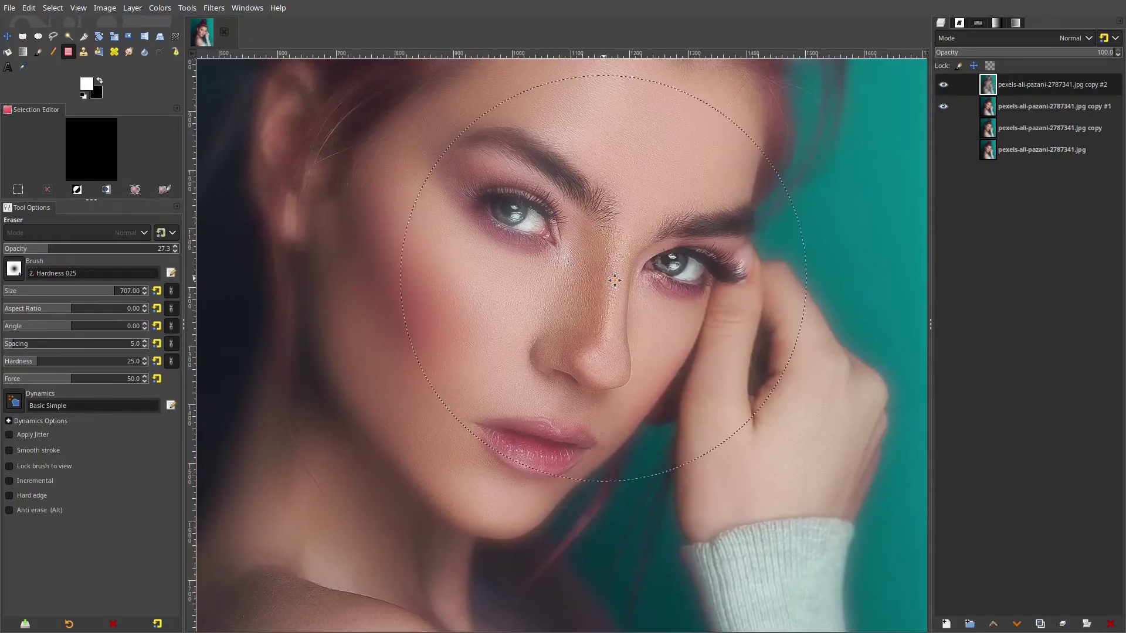
pyautogui.scroll(2, 530, 194)
pyautogui.scroll(-4, 737, 369)
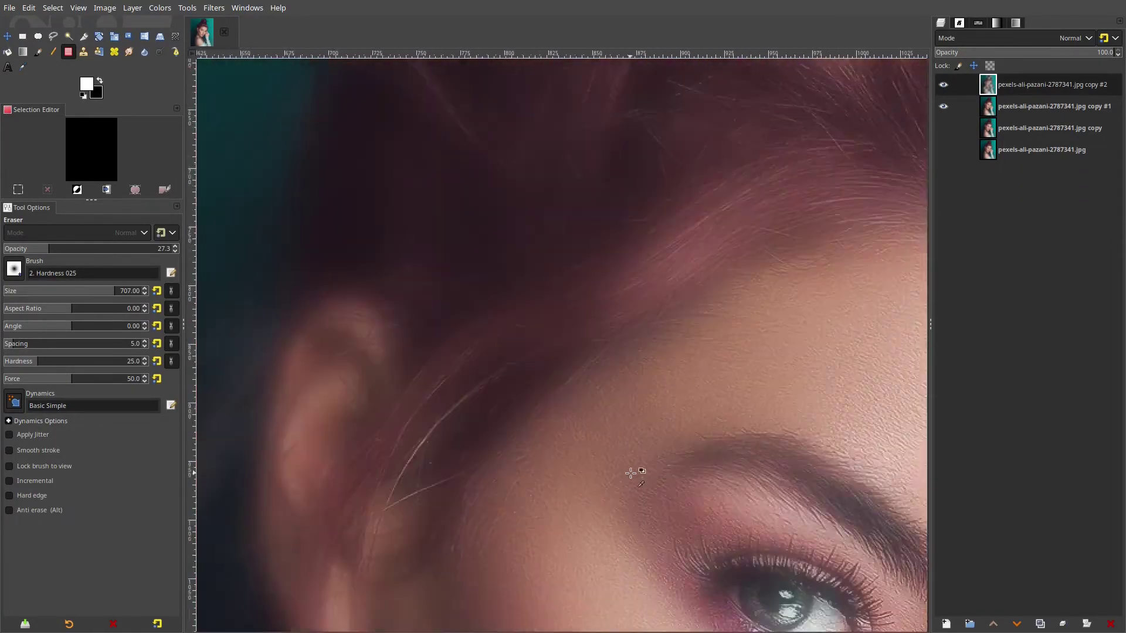
pyautogui.scroll(-3, 595, 240)
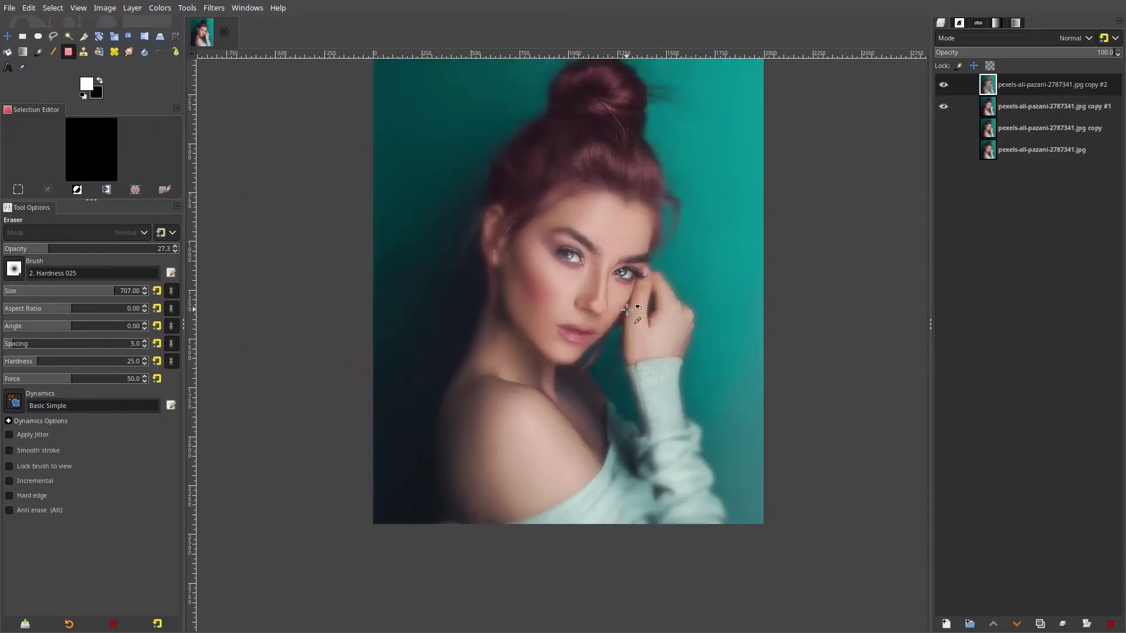
pyautogui.scroll(1, 647, 286)
pyautogui.click(943, 106)
pyautogui.moveTo(692, 252); pyautogui.dragTo(696, 164)
pyautogui.moveTo(711, 228); pyautogui.dragTo(762, 280)
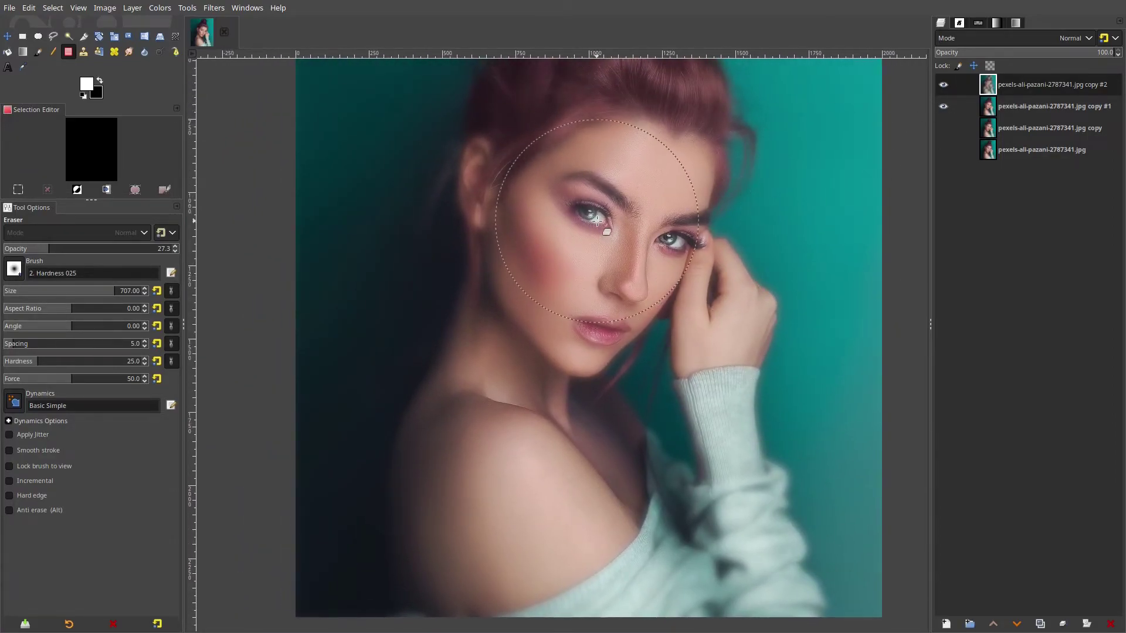
# Set the eraser's opacity to 100 and try erasing the blur over the woman's face, forehead and hair.
pyautogui.moveTo(121, 251); pyautogui.dragTo(234, 253)
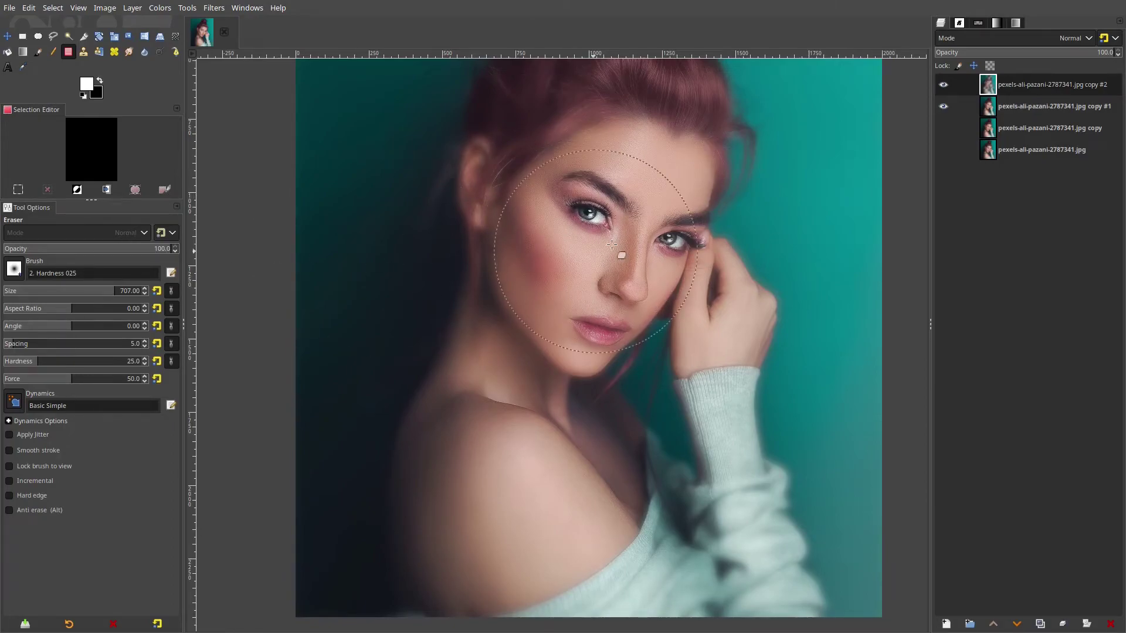
pyautogui.scroll(2, 650, 241)
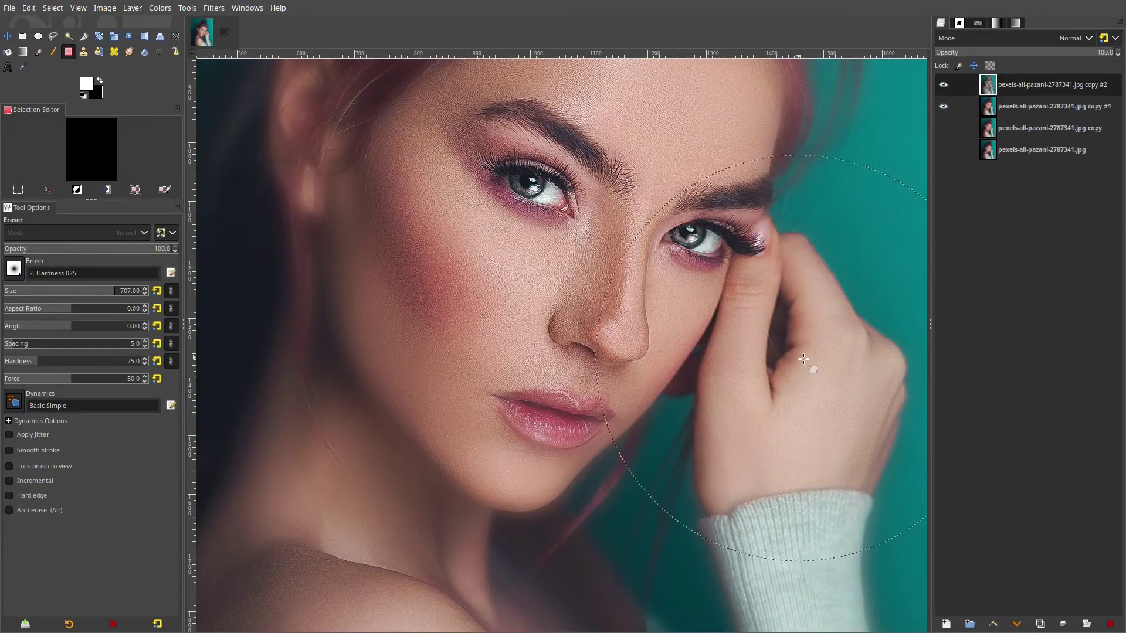
pyautogui.scroll(-2, 809, 367)
pyautogui.moveTo(514, 254)
pyautogui.mouseDown()
pyautogui.moveTo(674, 262)
pyautogui.moveTo(646, 219)
pyautogui.moveTo(514, 261)
pyautogui.mouseUp()
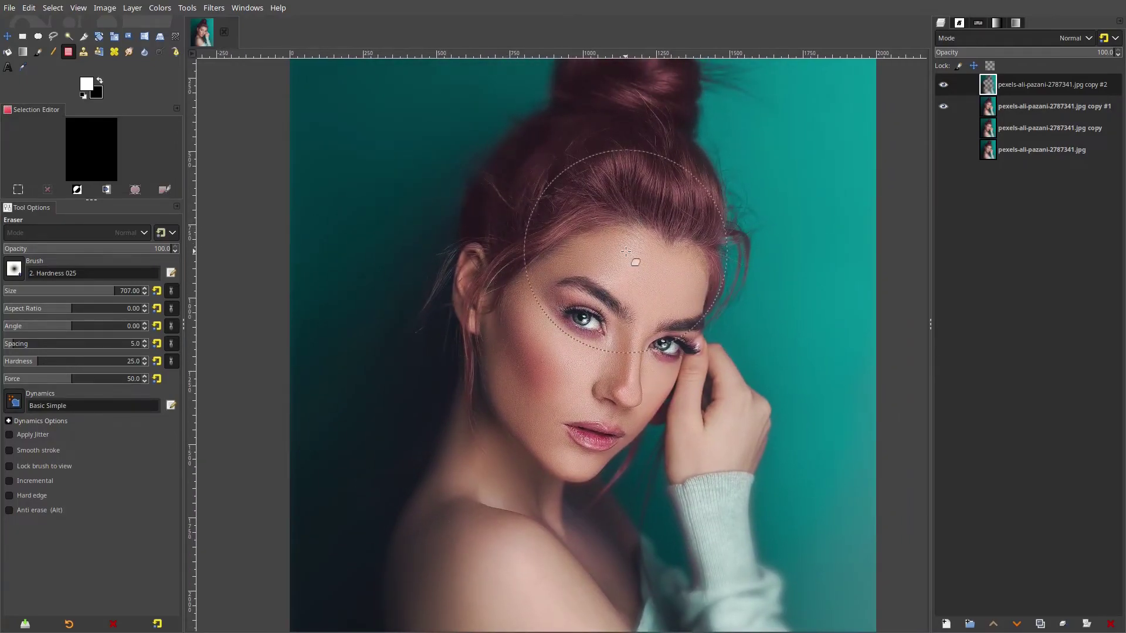
# Undo the full-opacity erasing over the face, forehead and hair.
pyautogui.scroll(-2, 645, 373)
pyautogui.scroll(1, 645, 374)
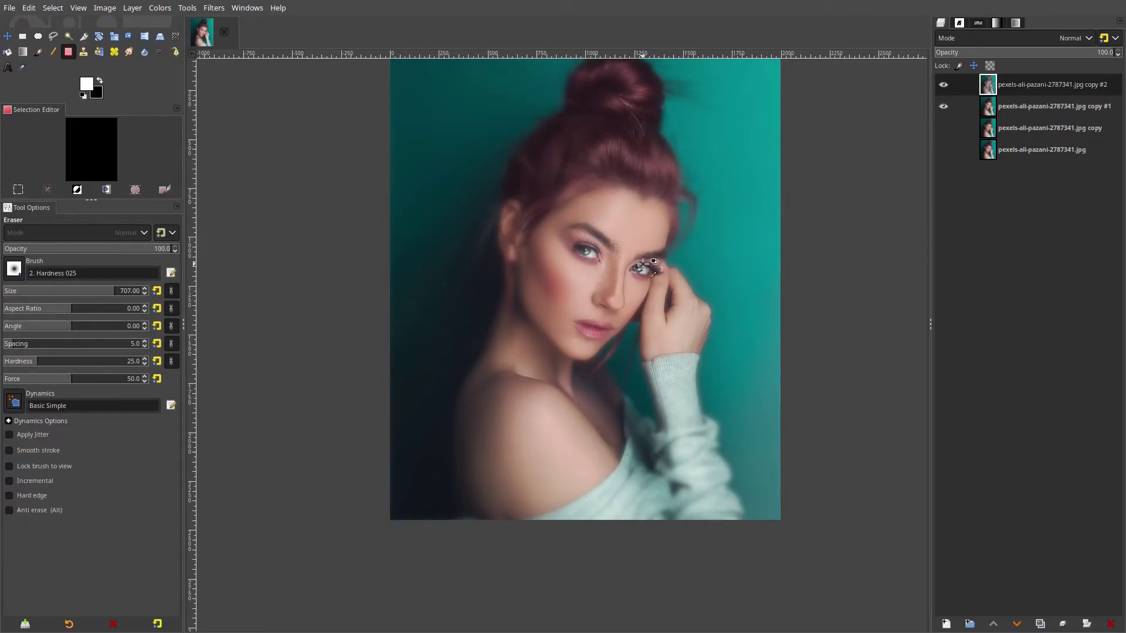
pyautogui.scroll(1, 644, 265)
pyautogui.scroll(-2, 692, 243)
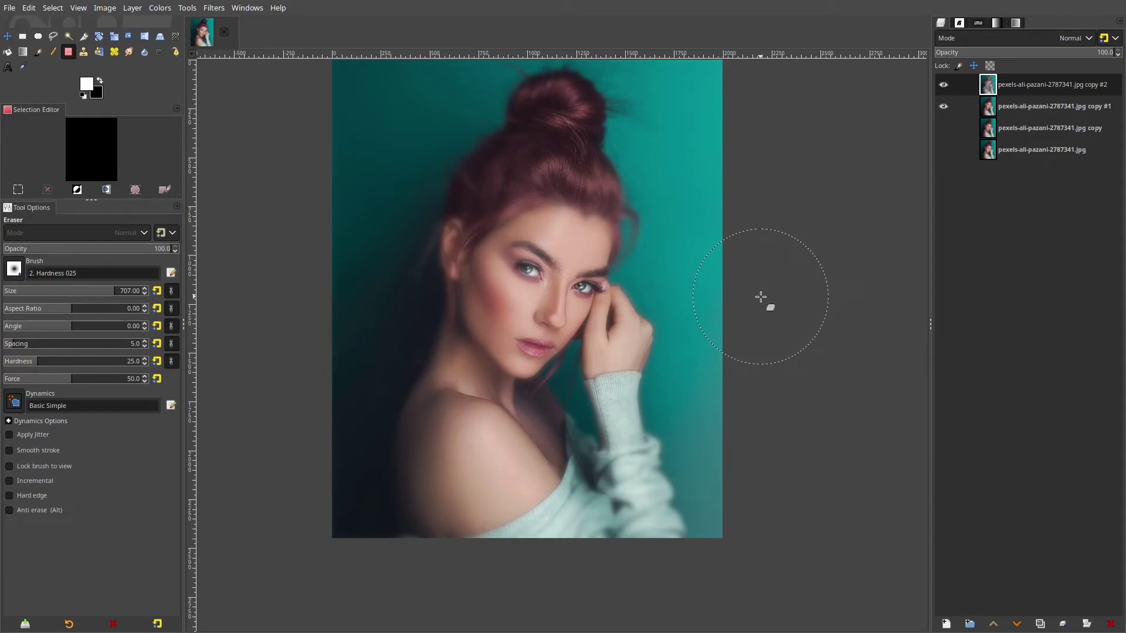
pyautogui.click(205, 8)
pyautogui.moveTo(352, 91)
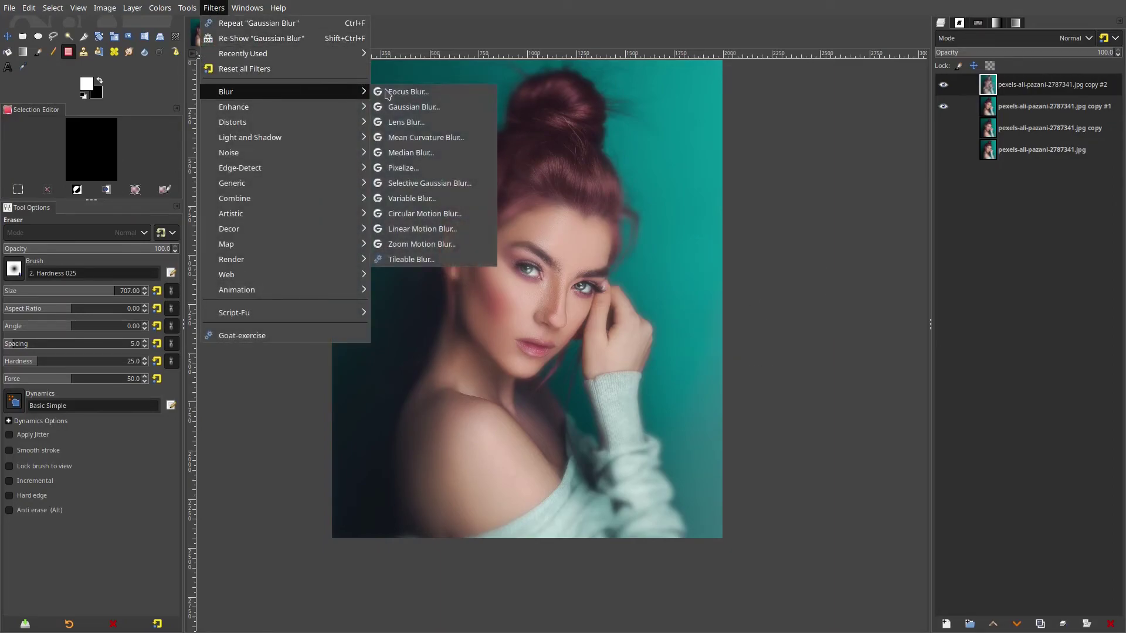
pyautogui.click(714, 222)
# Compare the area around the eyes by toggling the visibility of the copy #1 layer and the blurred copy #2 layer.
pyautogui.scroll(2, 557, 305)
pyautogui.moveTo(636, 264); pyautogui.dragTo(665, 341)
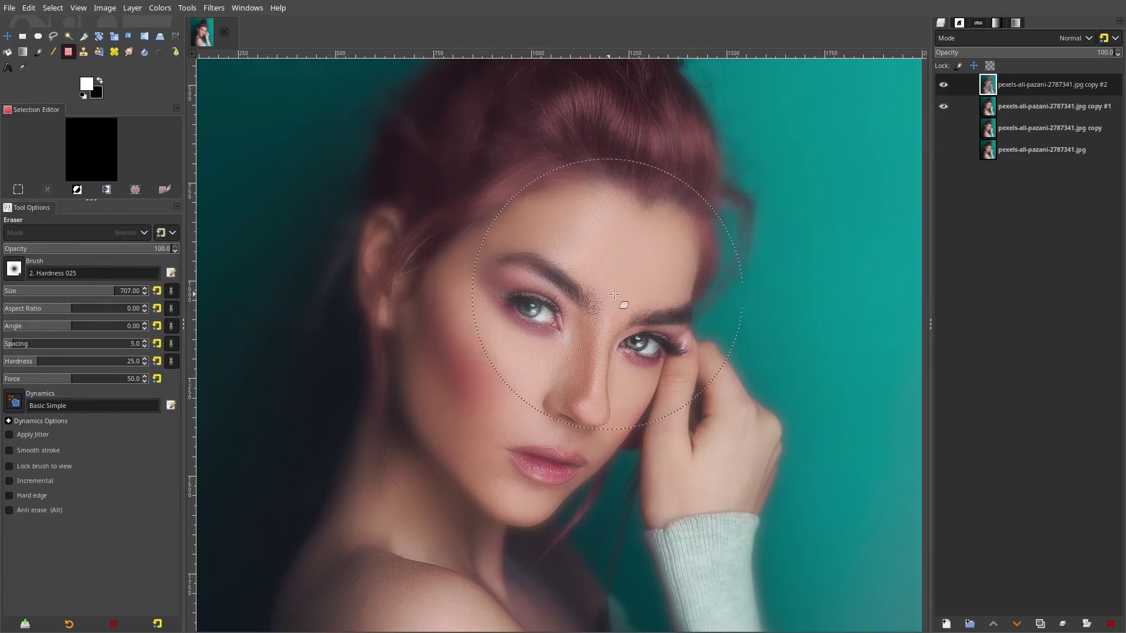
pyautogui.moveTo(621, 294); pyautogui.dragTo(612, 227)
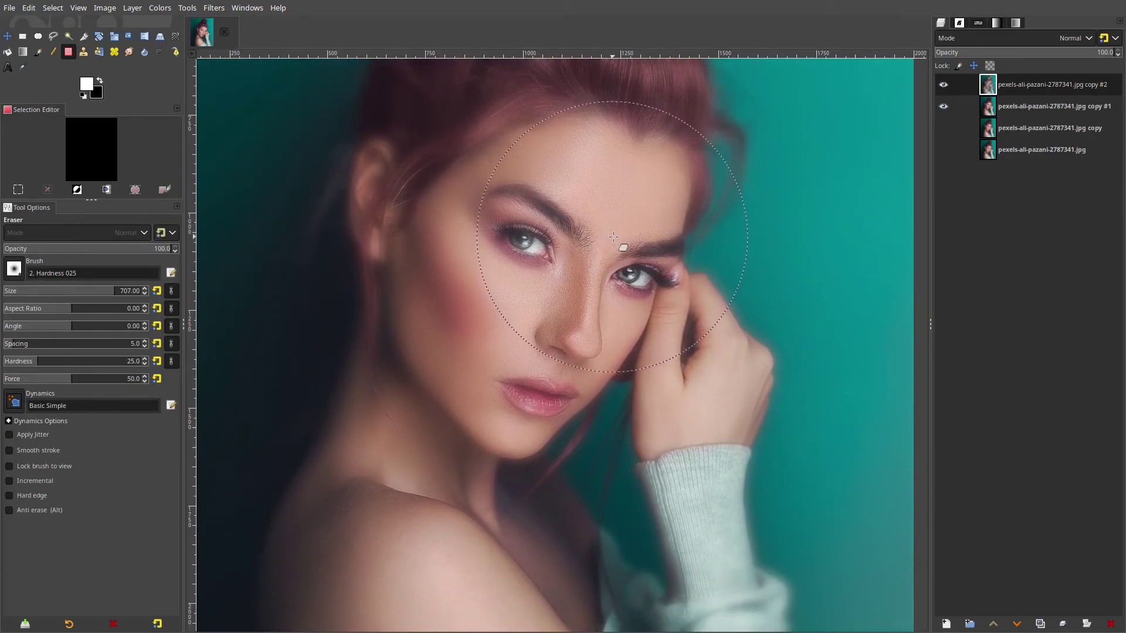
pyautogui.hscroll(1, 727, 282)
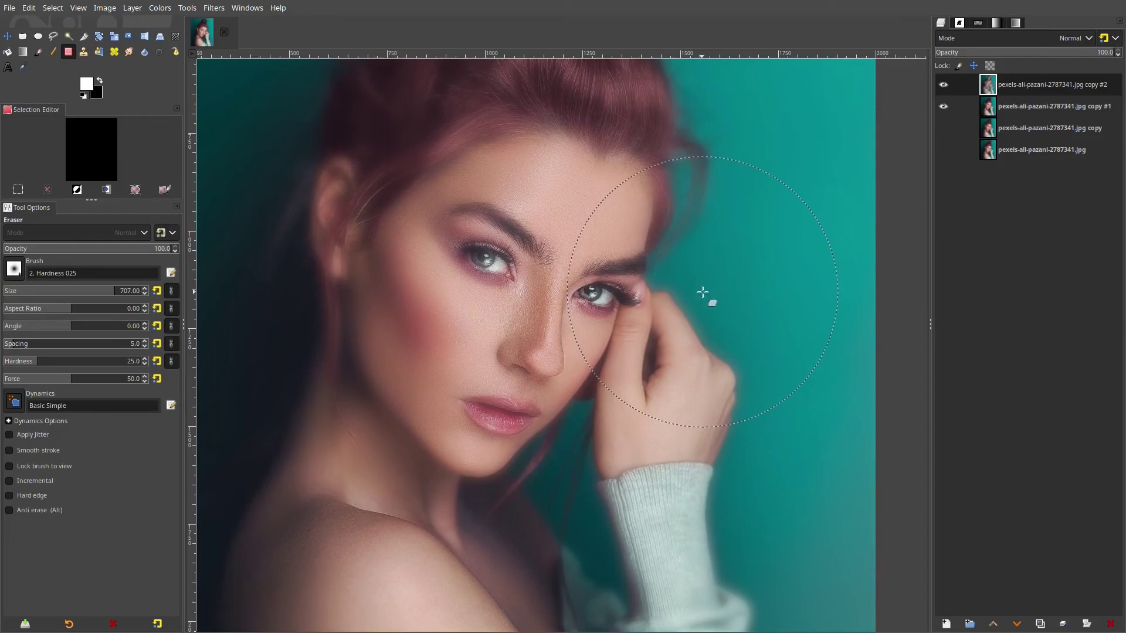
pyautogui.click(944, 106)
pyautogui.click(944, 106)
pyautogui.click(944, 84)
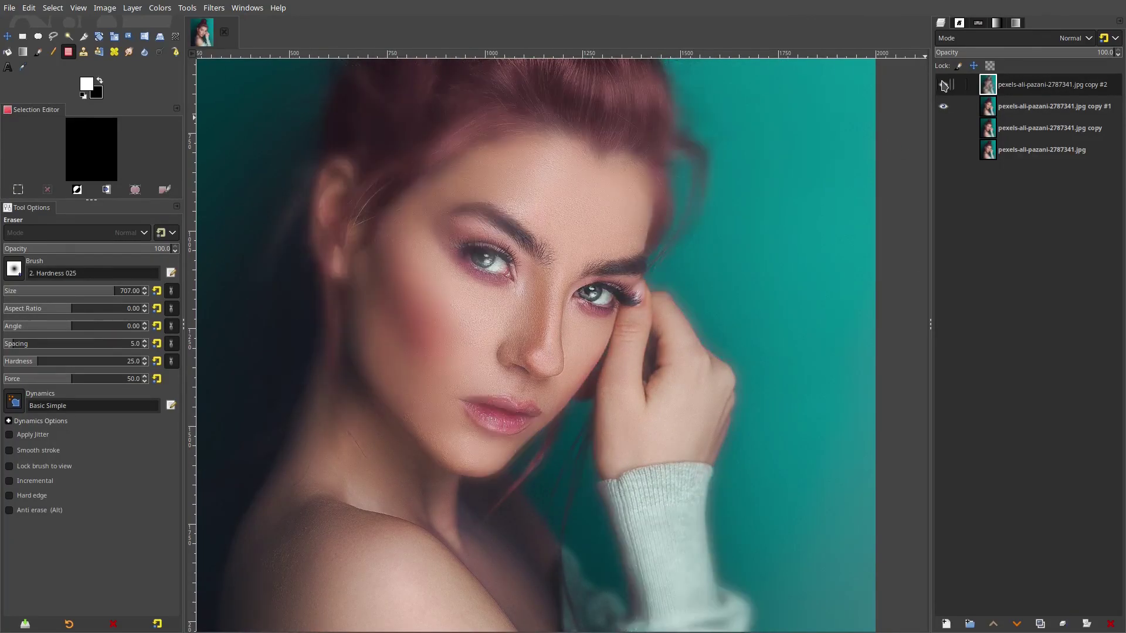